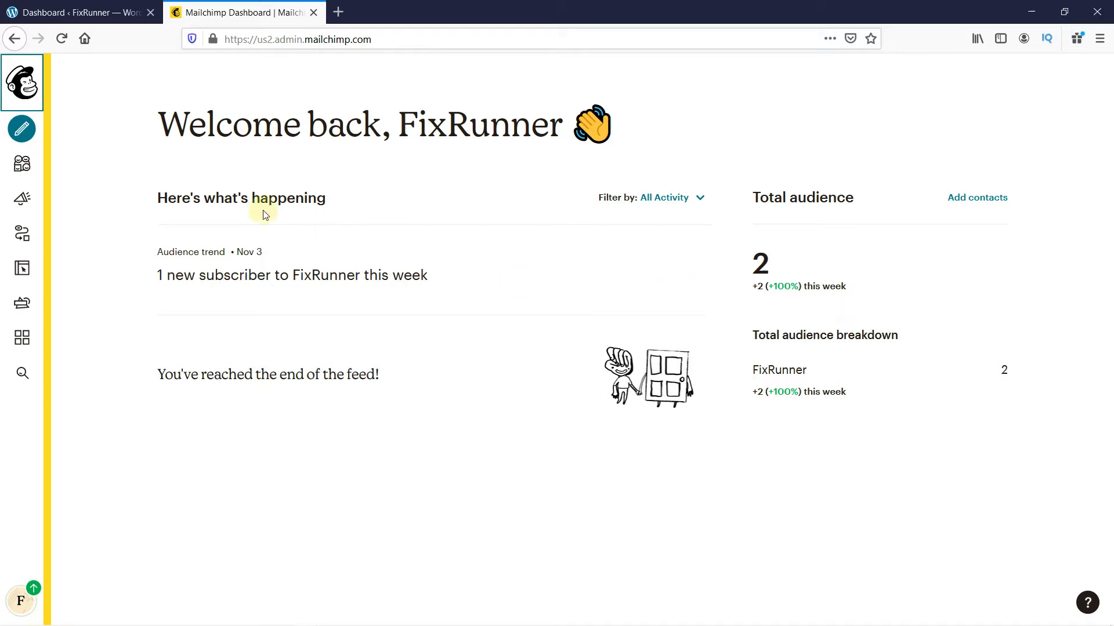
- Switch to the WordPress dashboard and search the plugins available to add for "mc4wp"
left_click(62, 15)
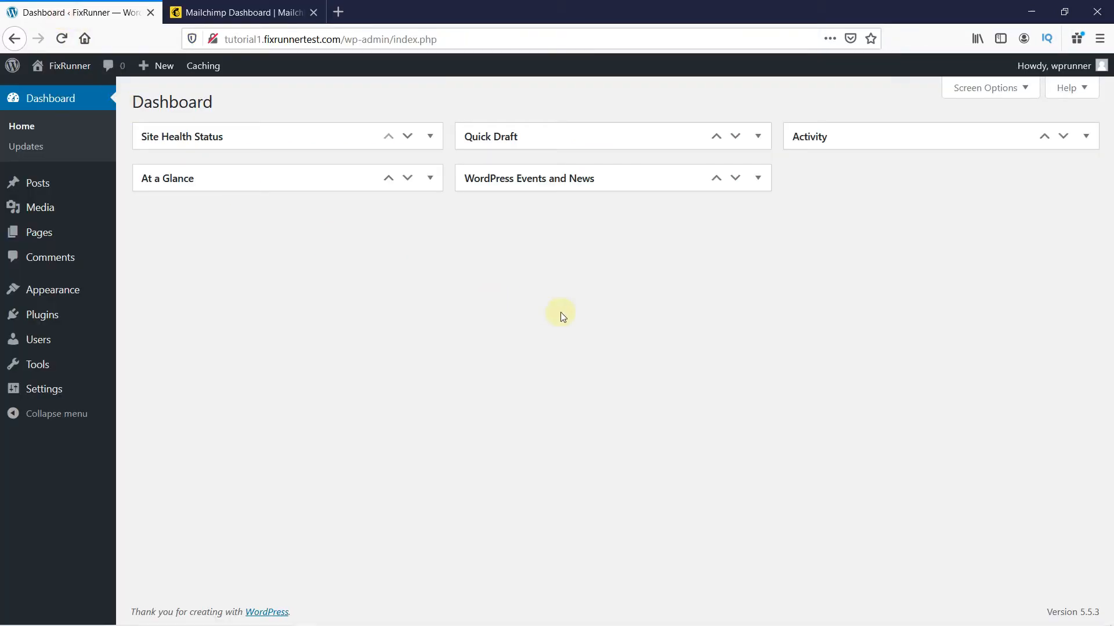
mouse_move(93, 315)
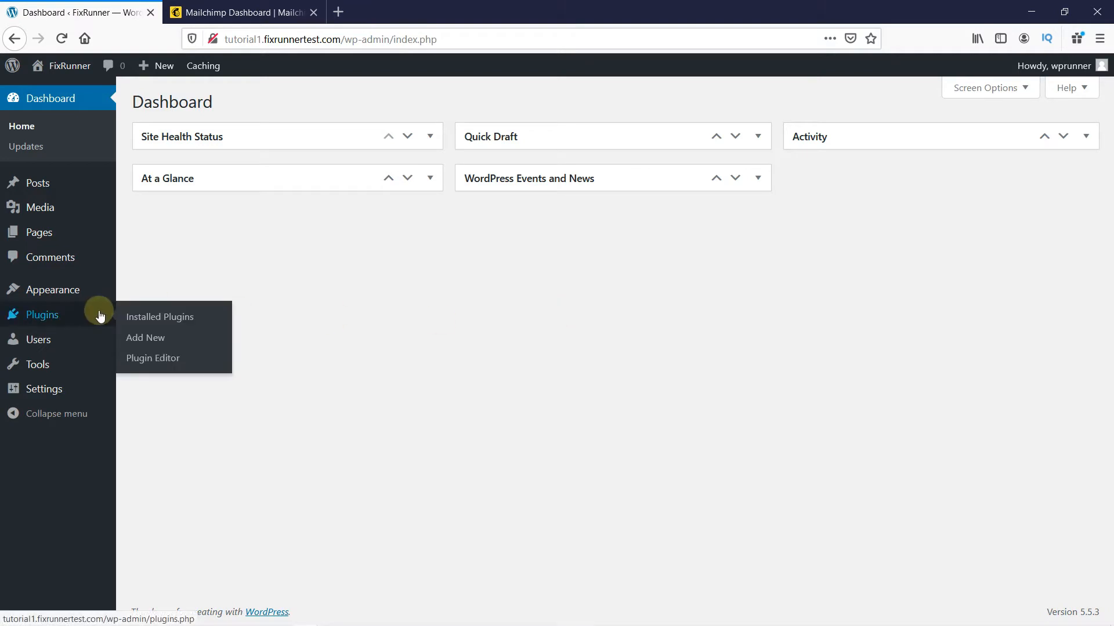
left_click(155, 338)
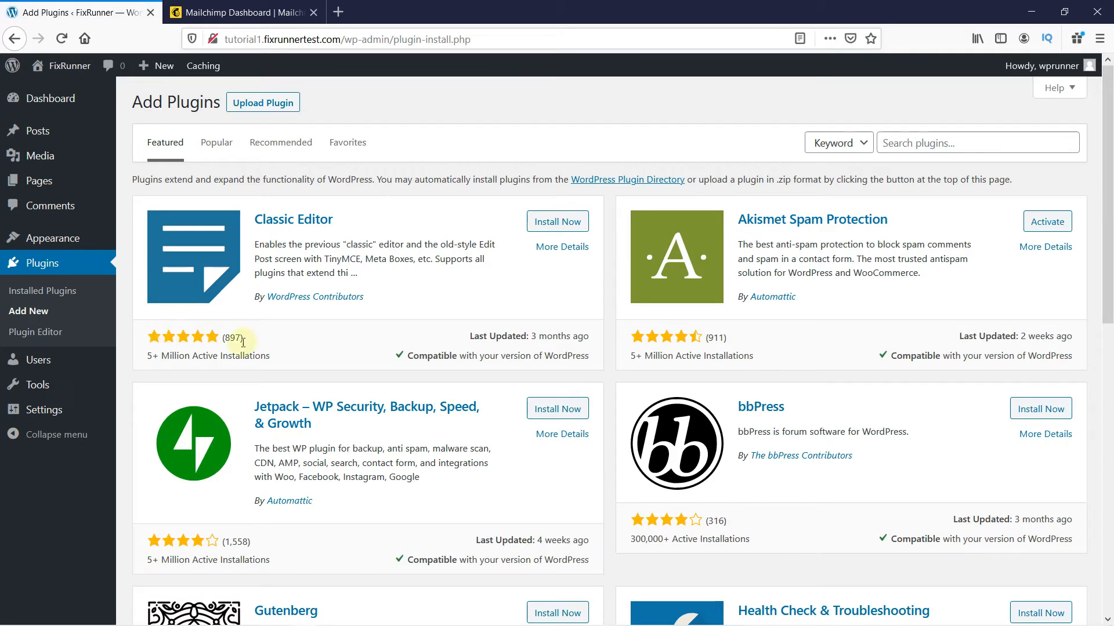
left_click(932, 143)
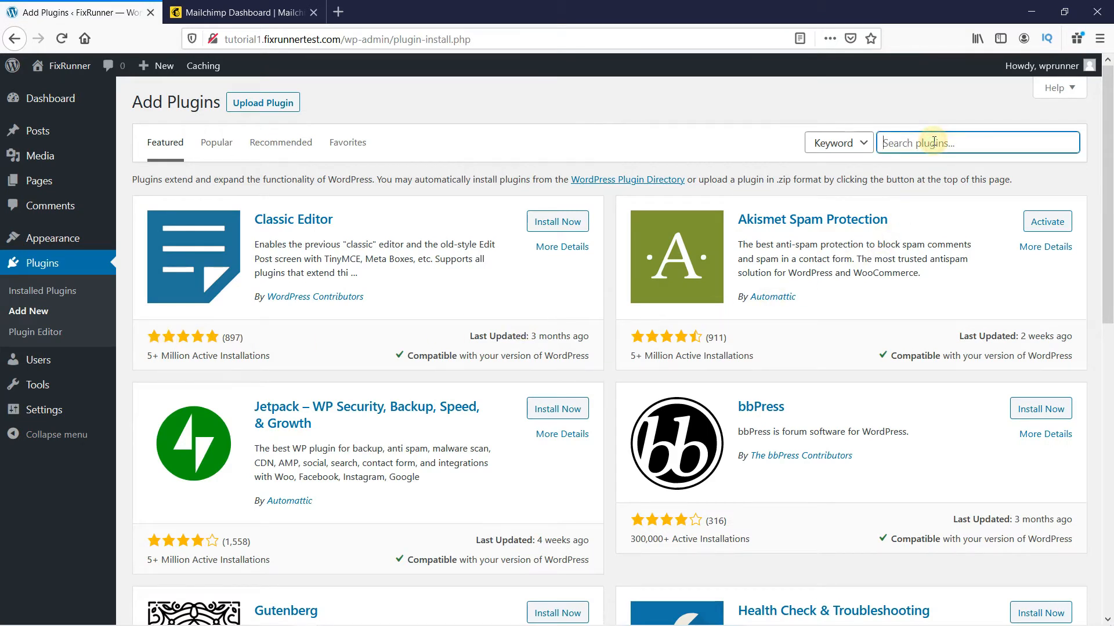
type("mc4")
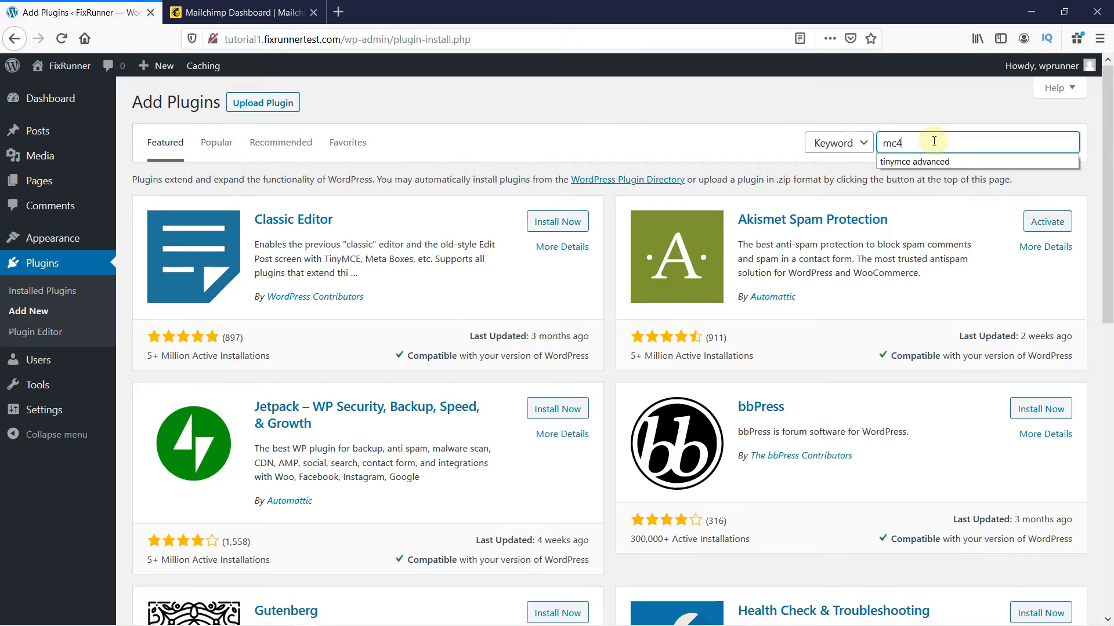
type("wp")
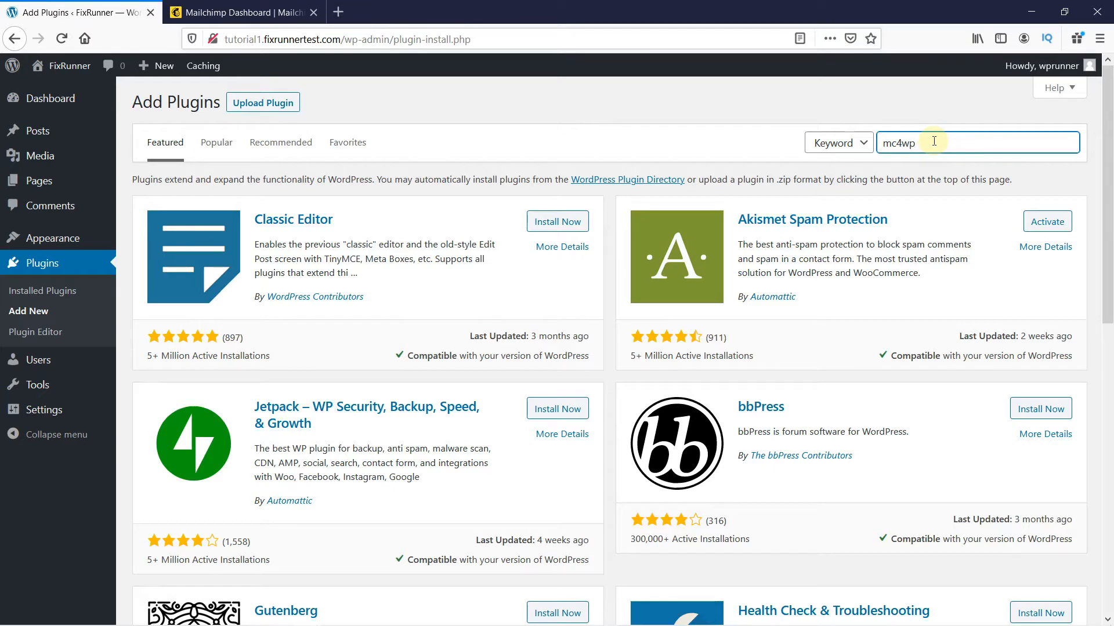
key("Return")
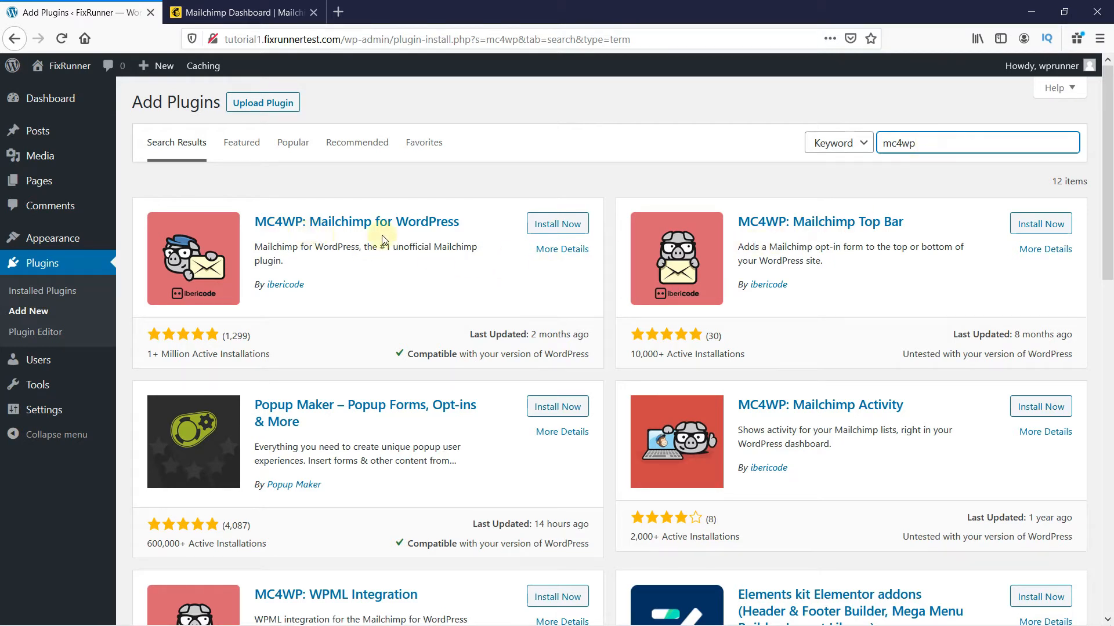
- Install and activate the MC4WP: Mailchimp for WordPress plugin, and open its Mailchimp API settings
left_click(555, 232)
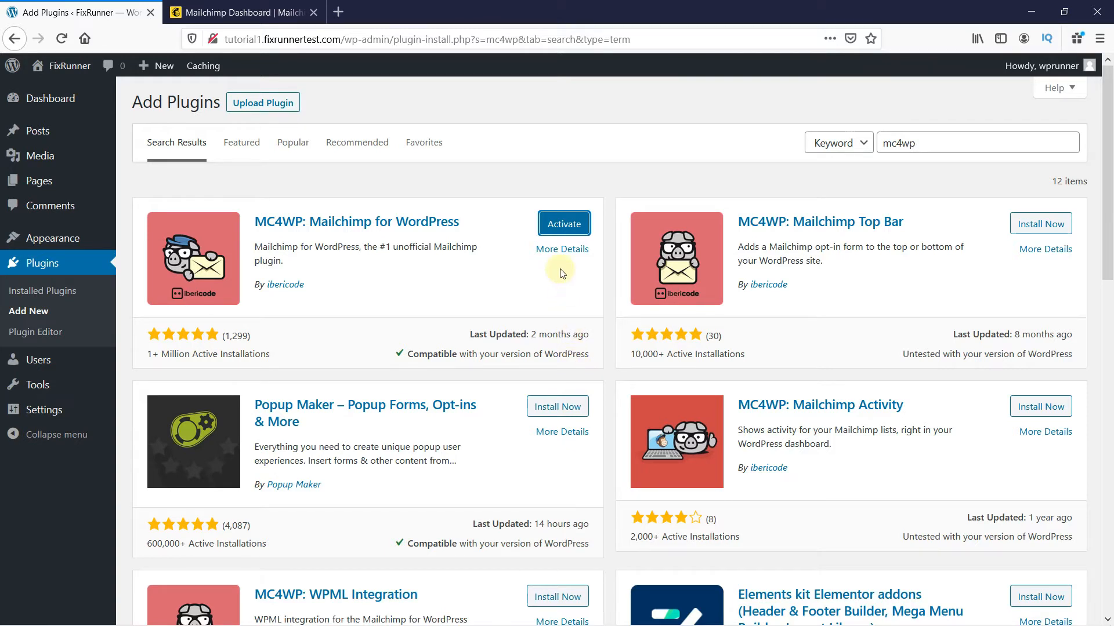
left_click(559, 233)
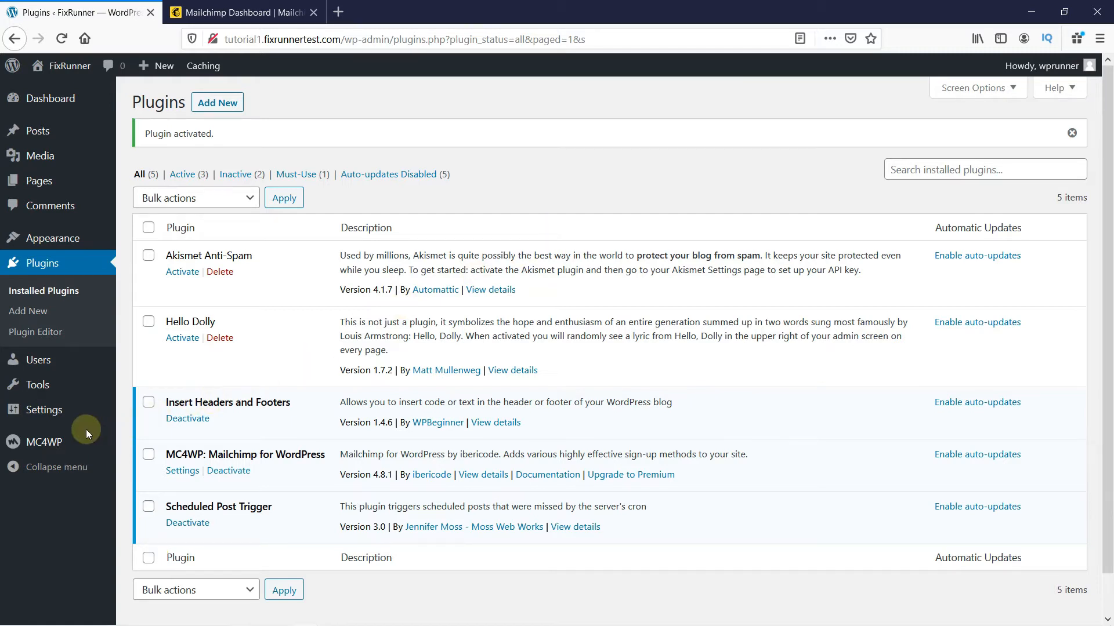
mouse_move(85, 437)
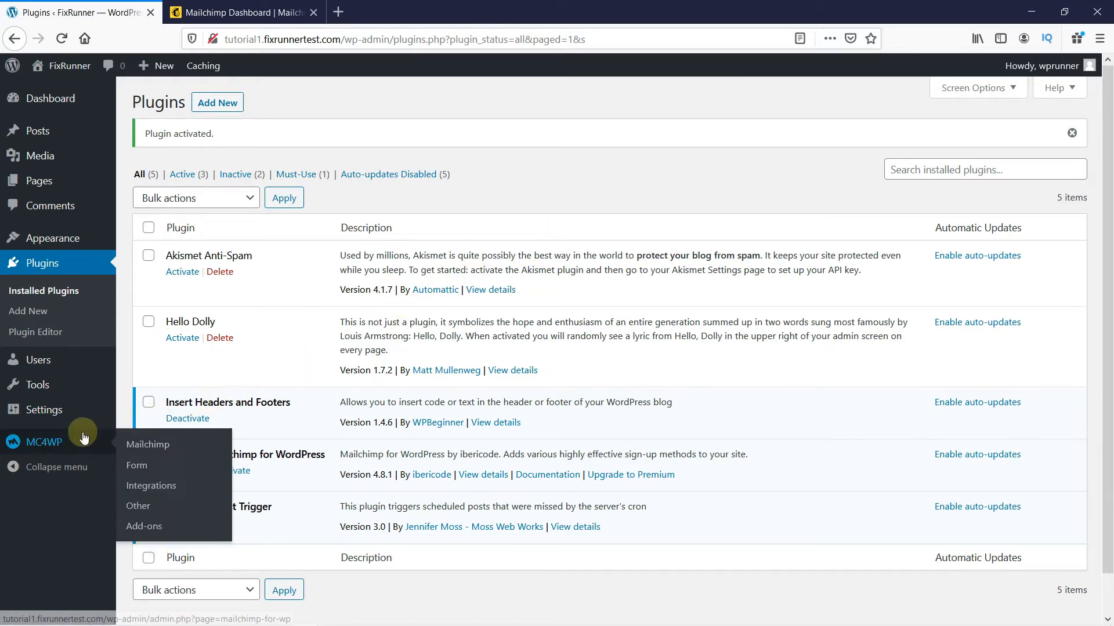
left_click(144, 449)
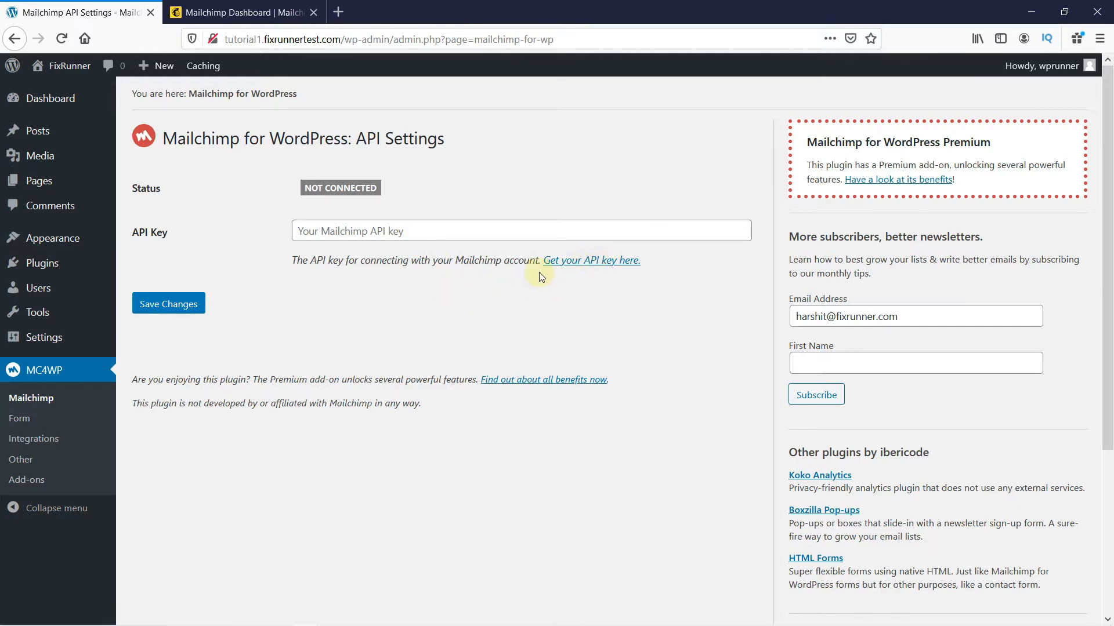
- Switch to Mailchimp and open the API keys page of the account
left_click(243, 15)
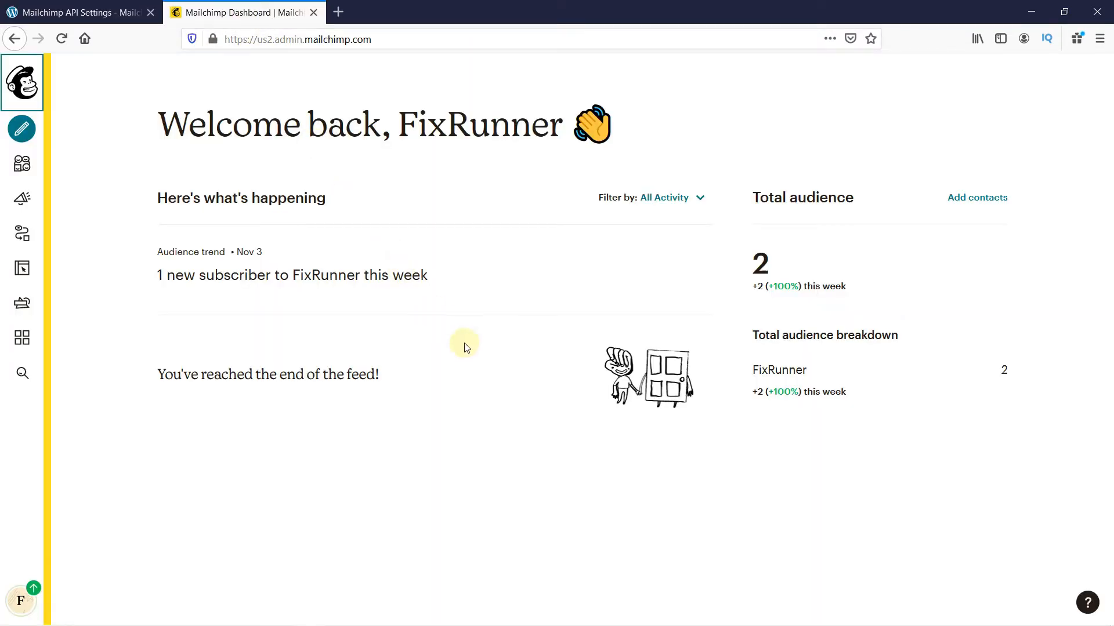
left_click(24, 600)
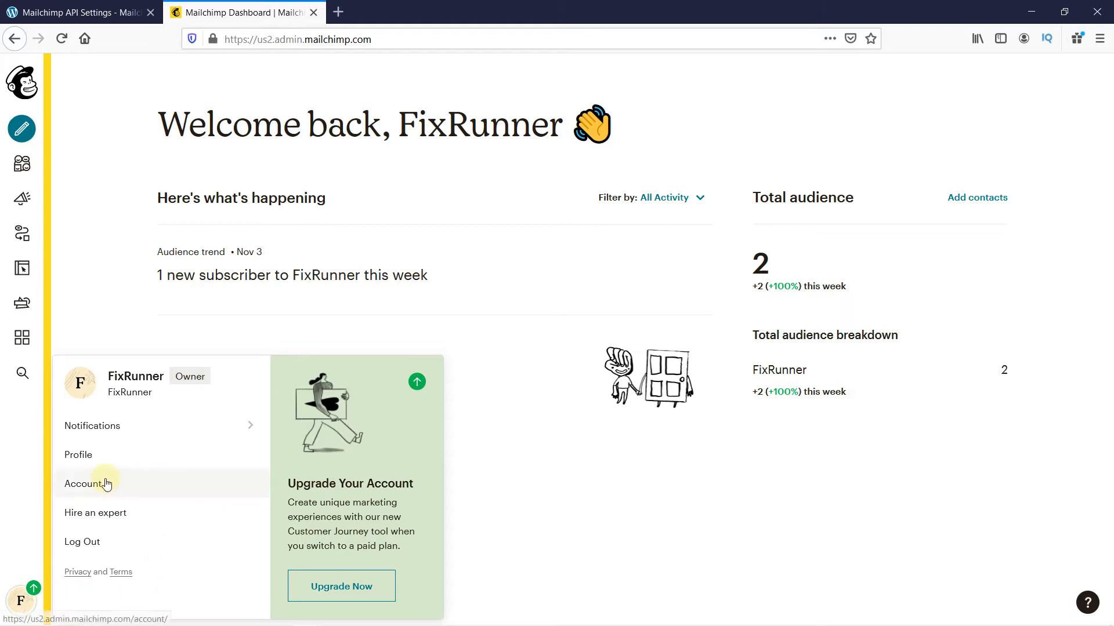
left_click(83, 484)
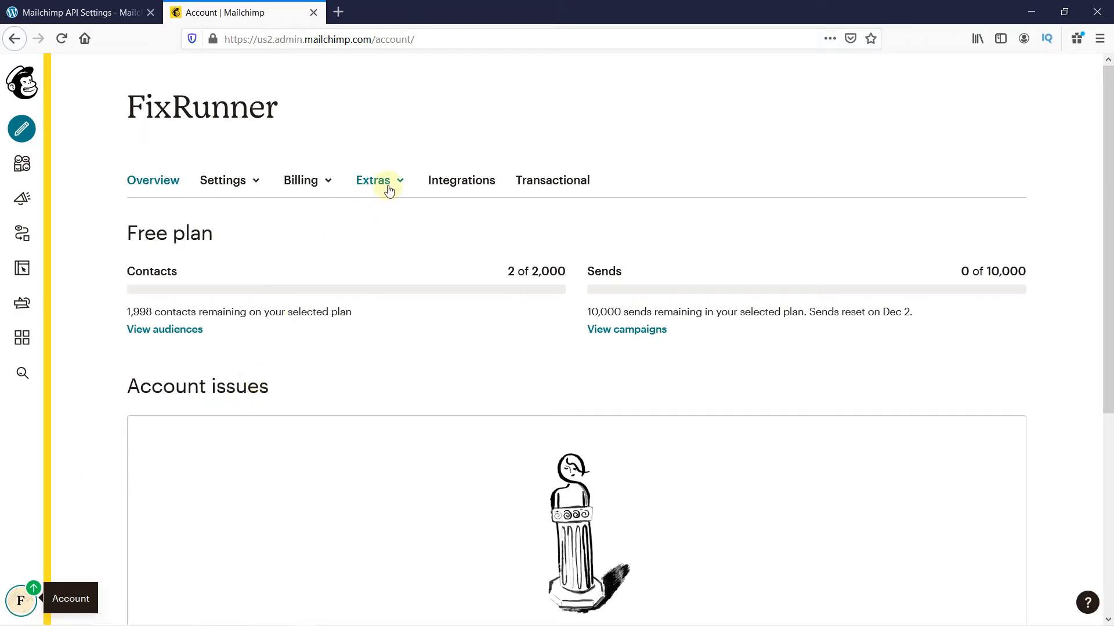
left_click(393, 189)
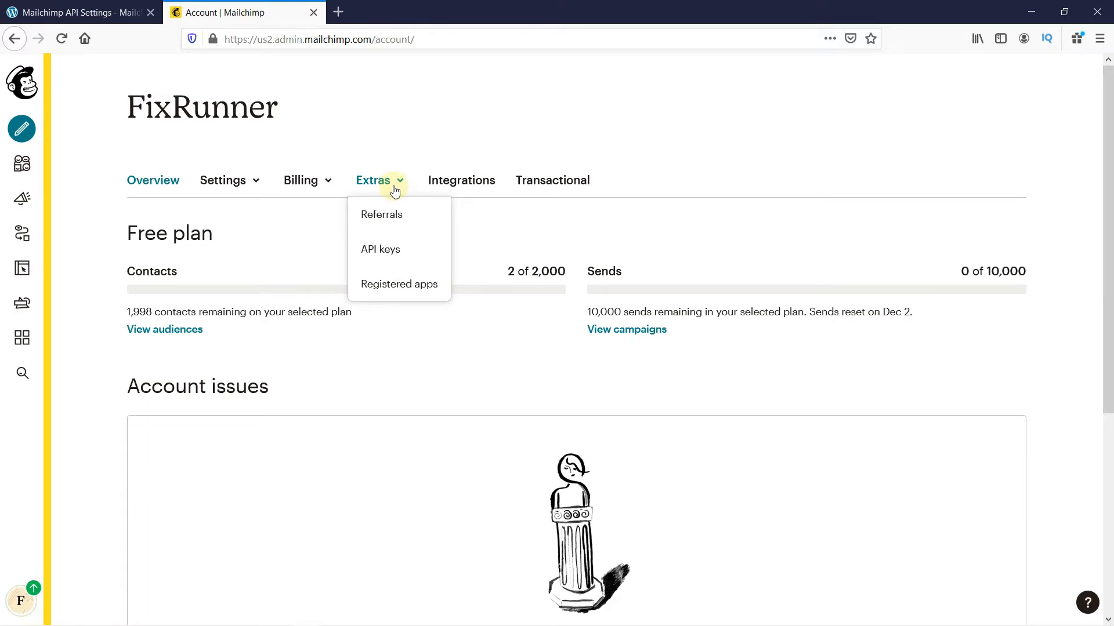
left_click(386, 249)
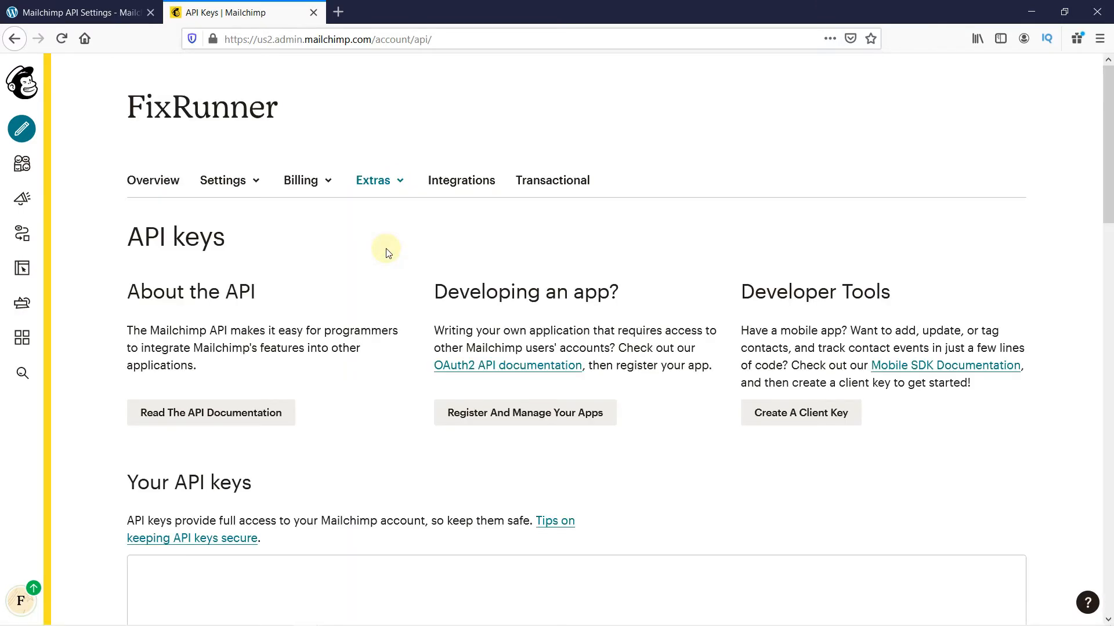
- Create a new API key for the Mailchimp account and copy it
scroll(717, 308, "down", 2)
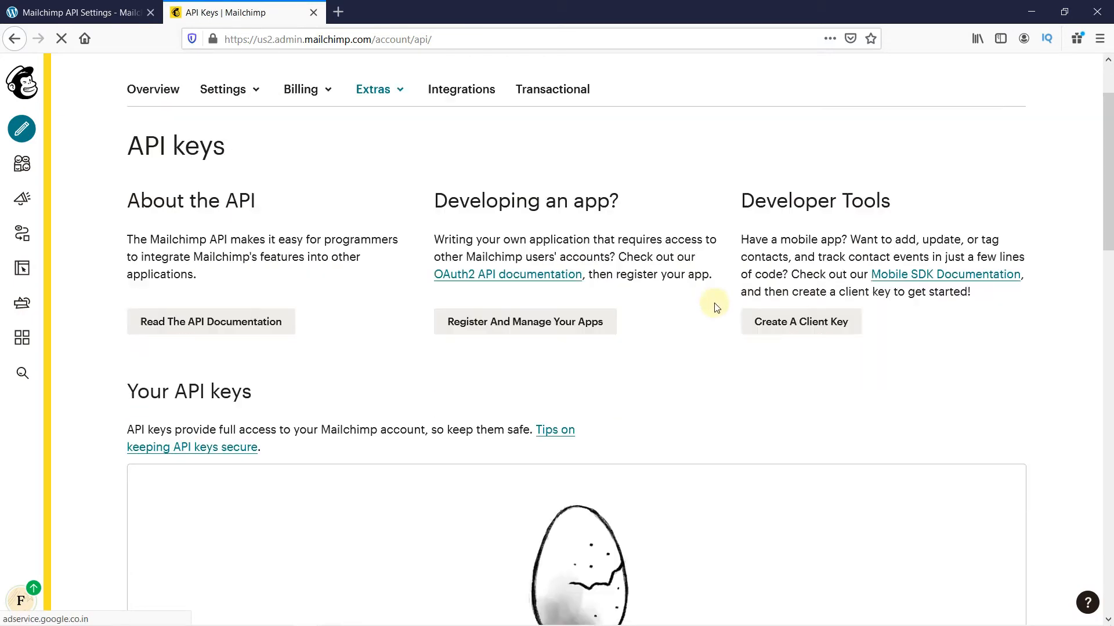
scroll(717, 307, "down", 4)
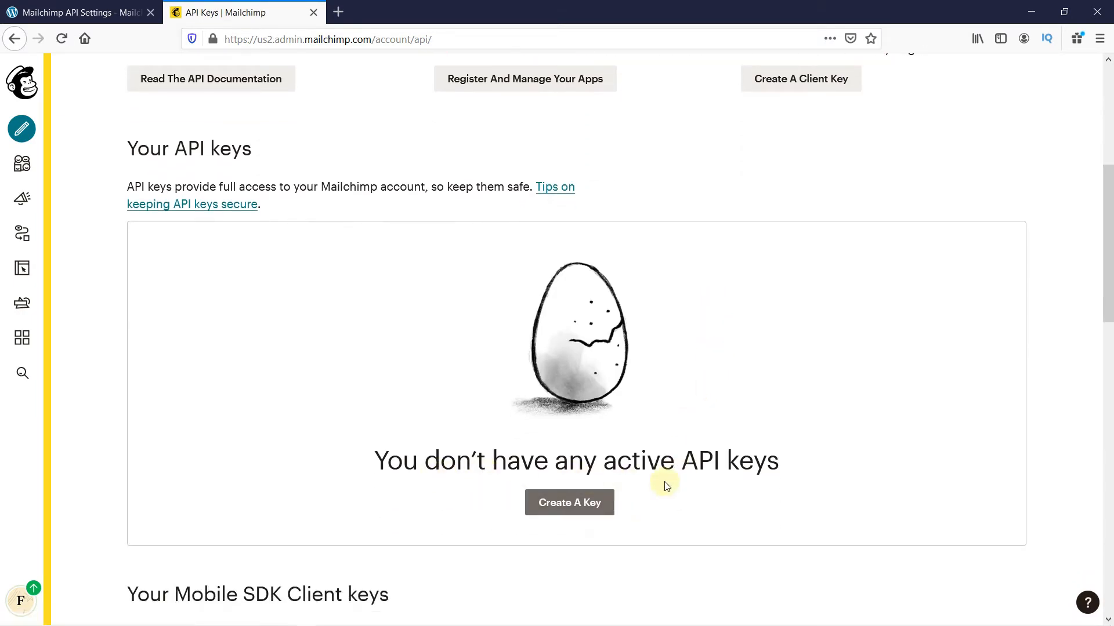
left_click(589, 505)
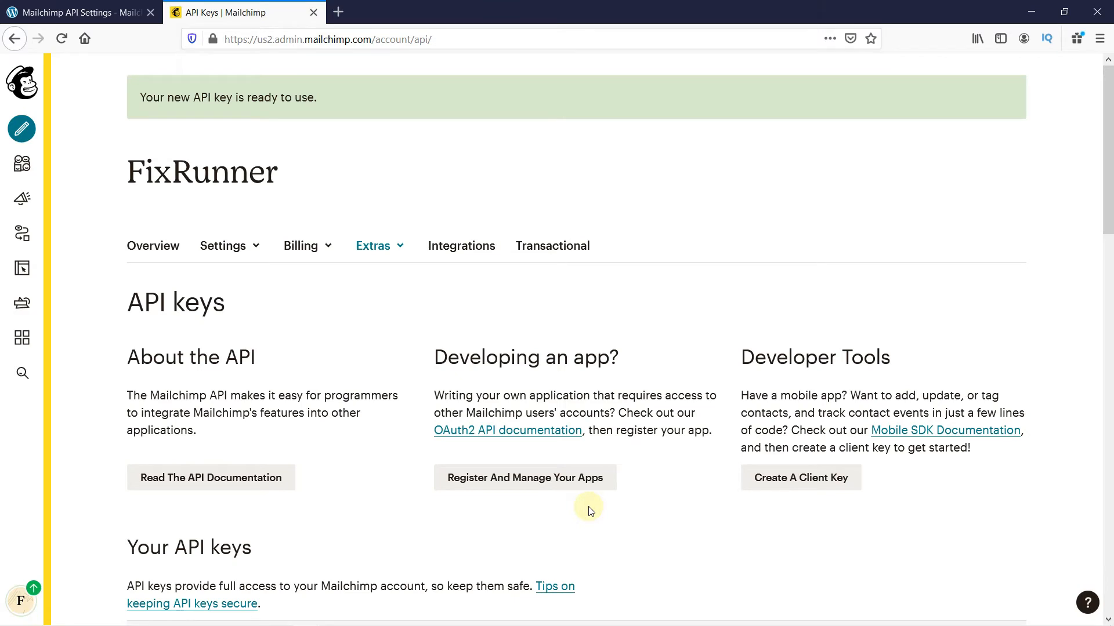
scroll(590, 508, "down", 5)
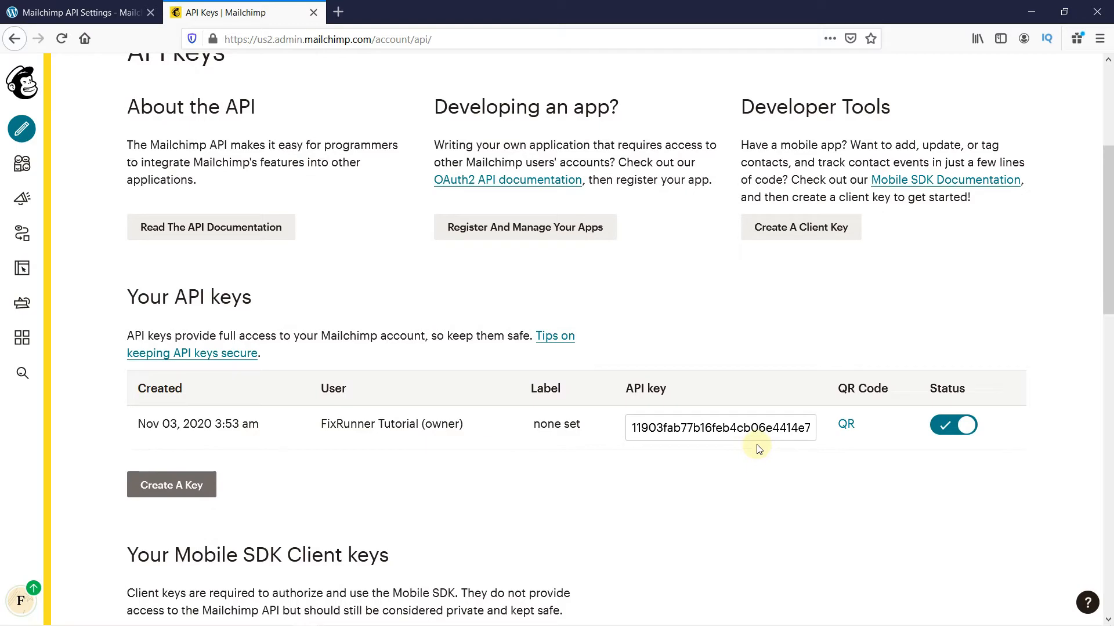
left_click(753, 428)
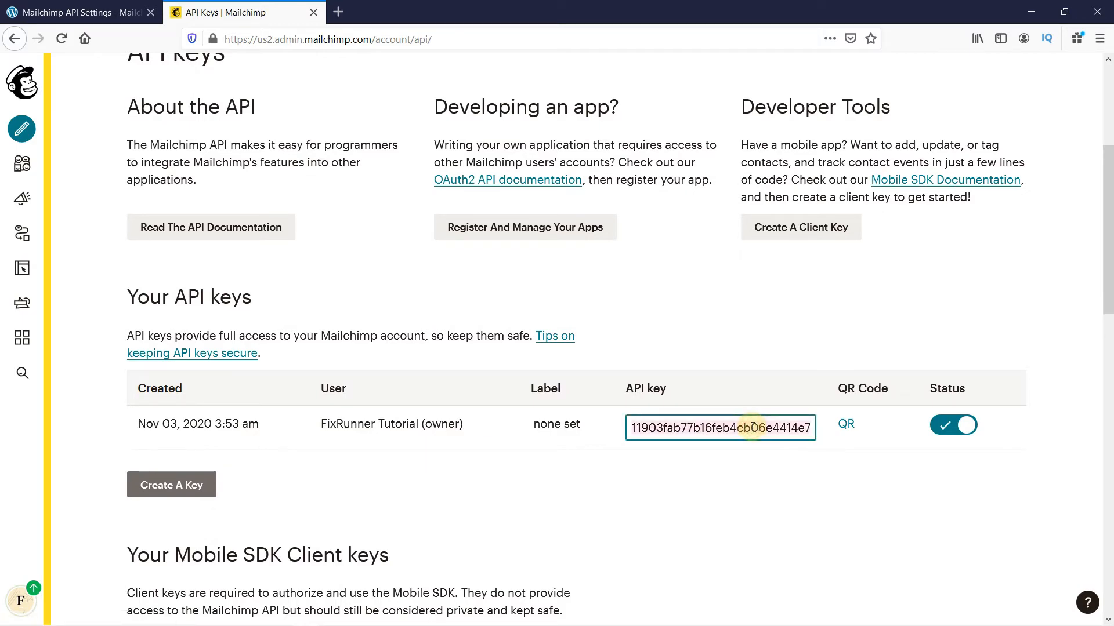
left_click(757, 466)
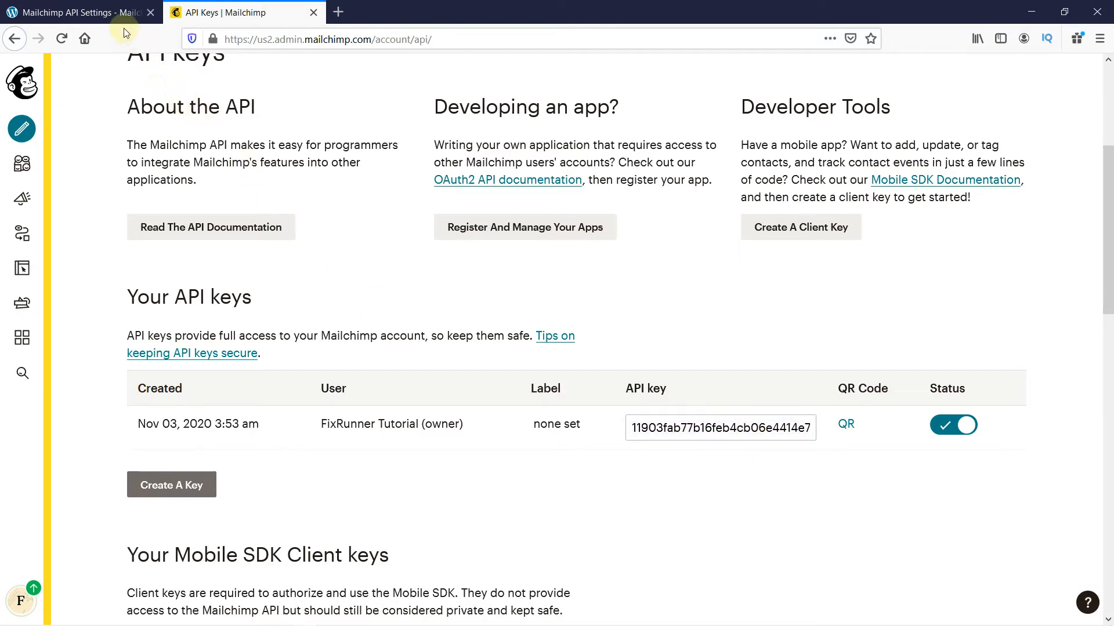
- Back in WordPress, paste the API key into the Mailchimp for WordPress API settings, save the changes and reload the page
left_click(98, 13)
left_click(324, 231)
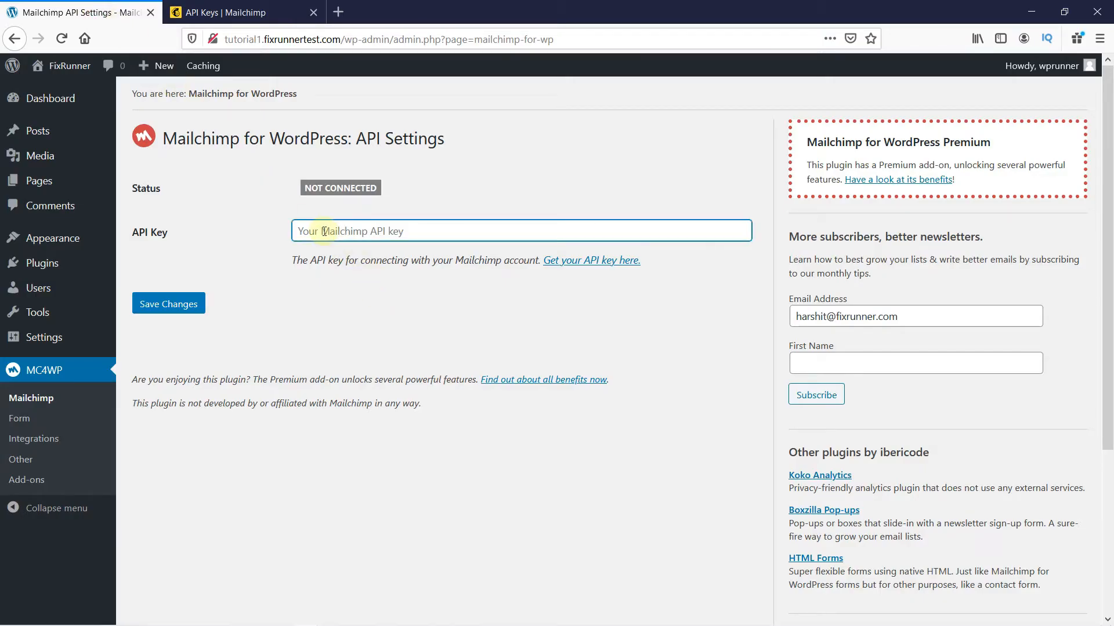
key("ctrl+v")
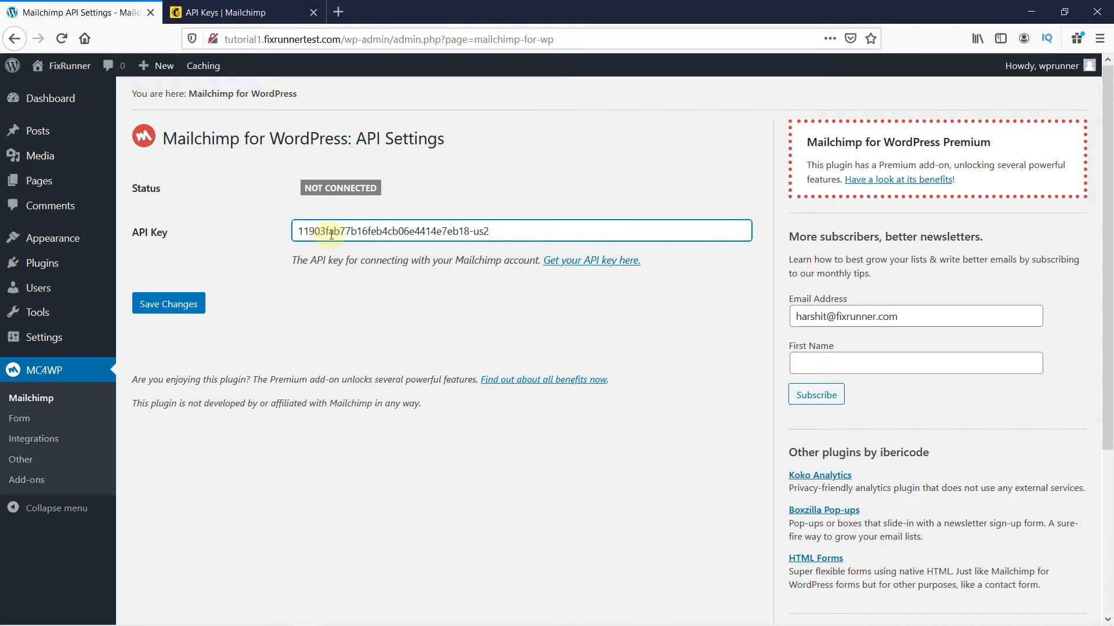
left_click(180, 308)
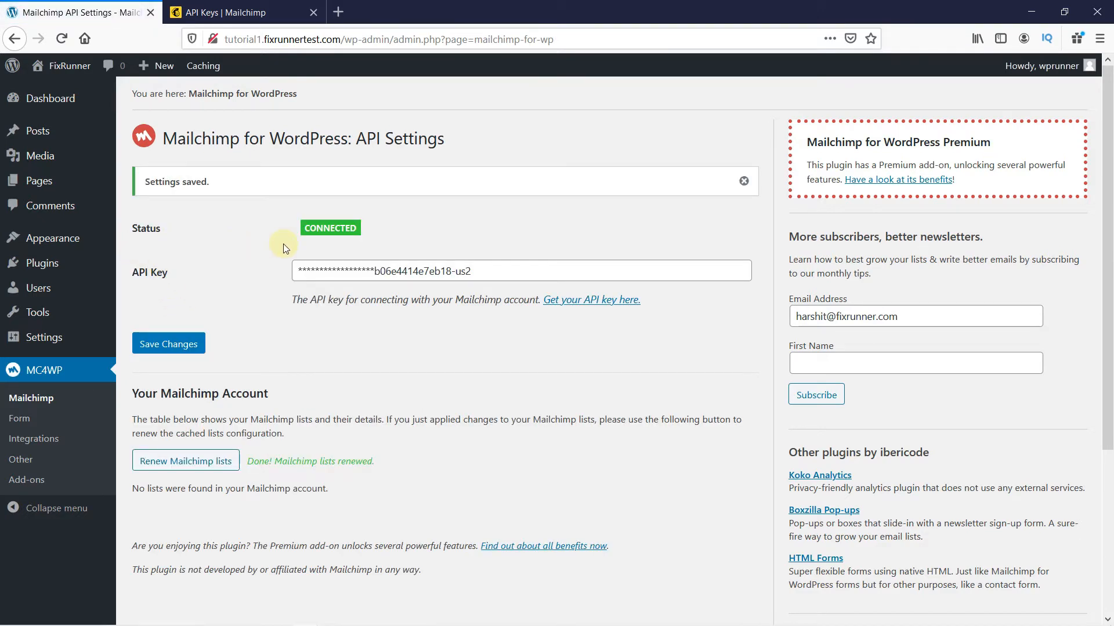
key("F5")
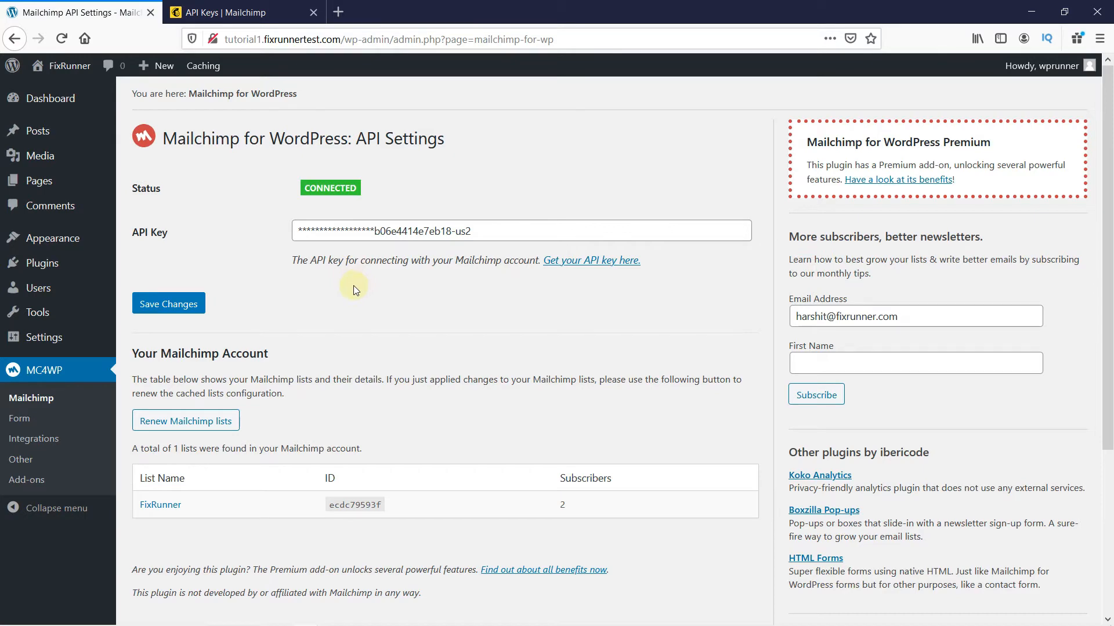
- Create a new MC4WP sign-up form named "Test" that subscribes to the FixRunner list
left_click(31, 420)
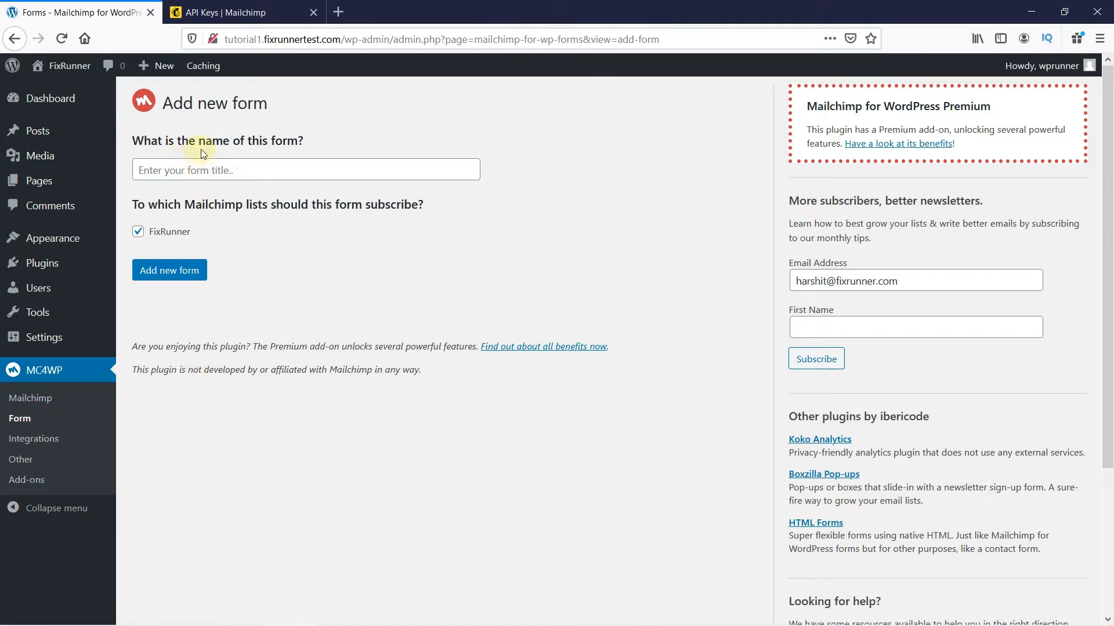
left_click(229, 171)
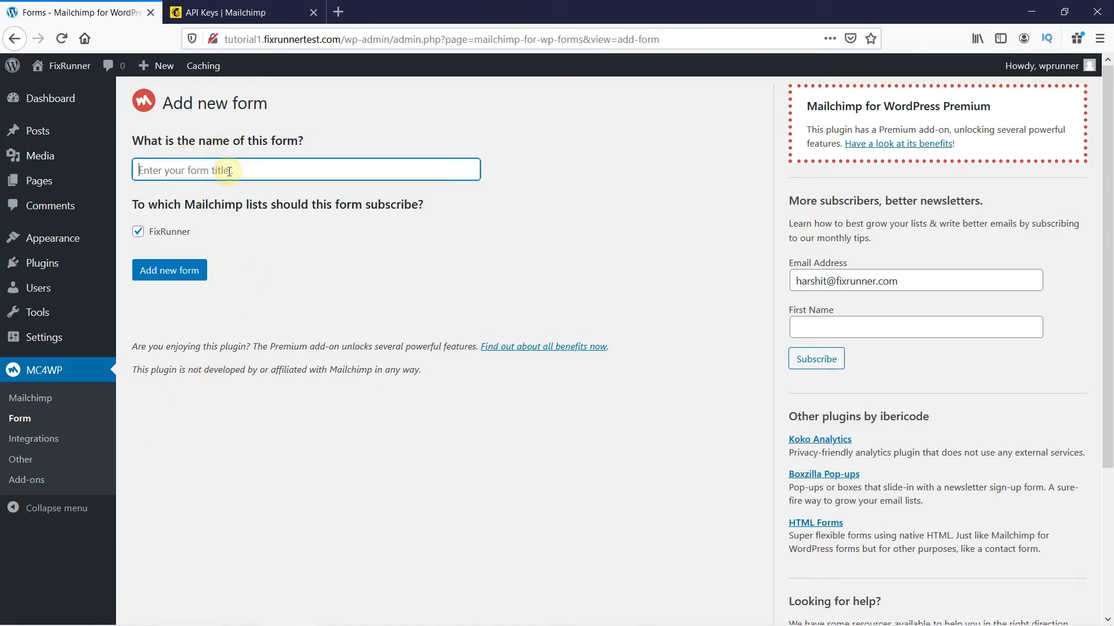
type("Test")
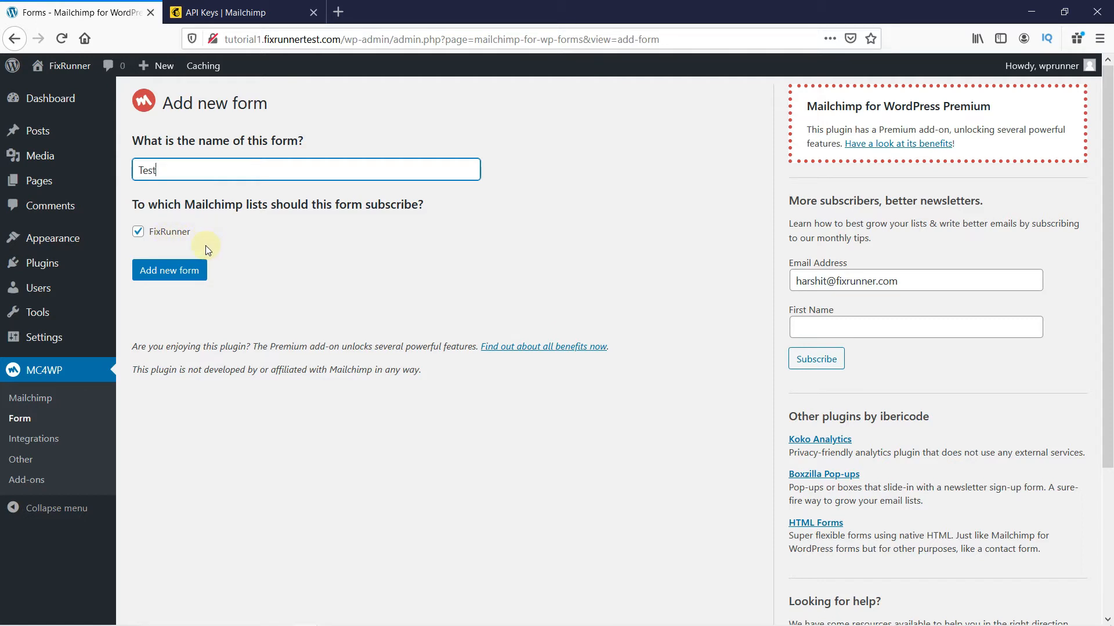
left_click(168, 273)
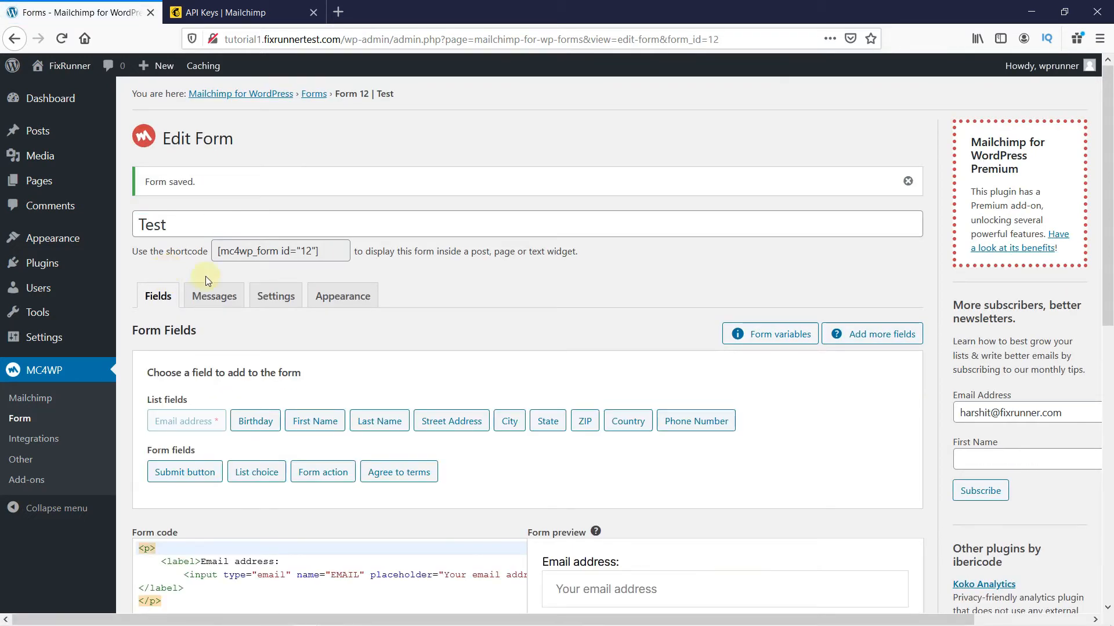
- Add a First Name field with the placeholder "Enter your Name Here" between the email address field and the sign-up button
scroll(657, 339, "down", 4)
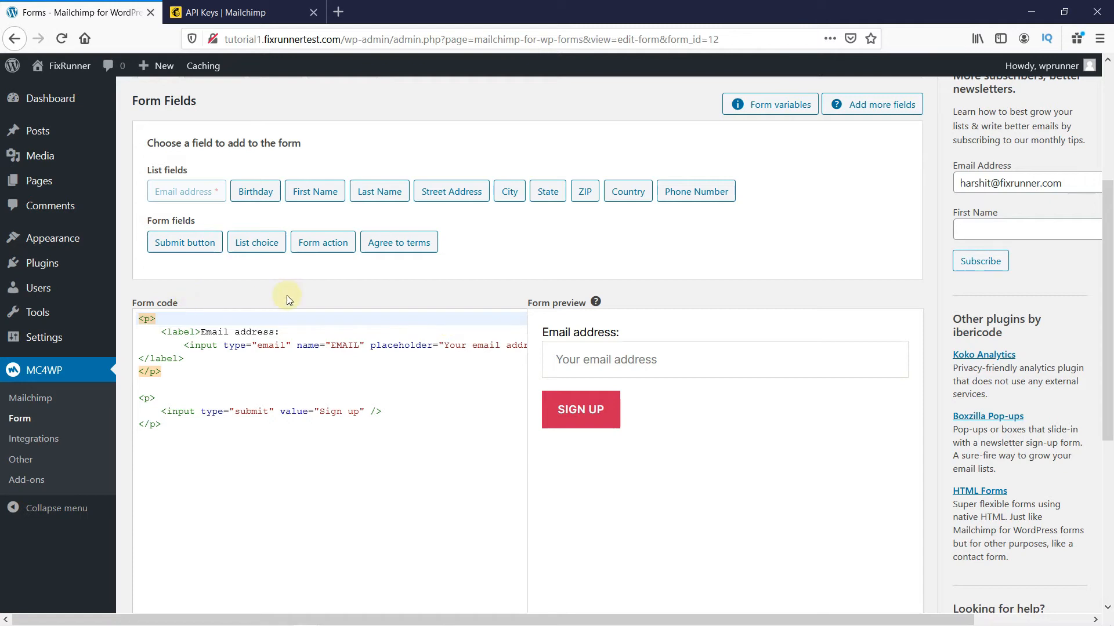
left_click(155, 385)
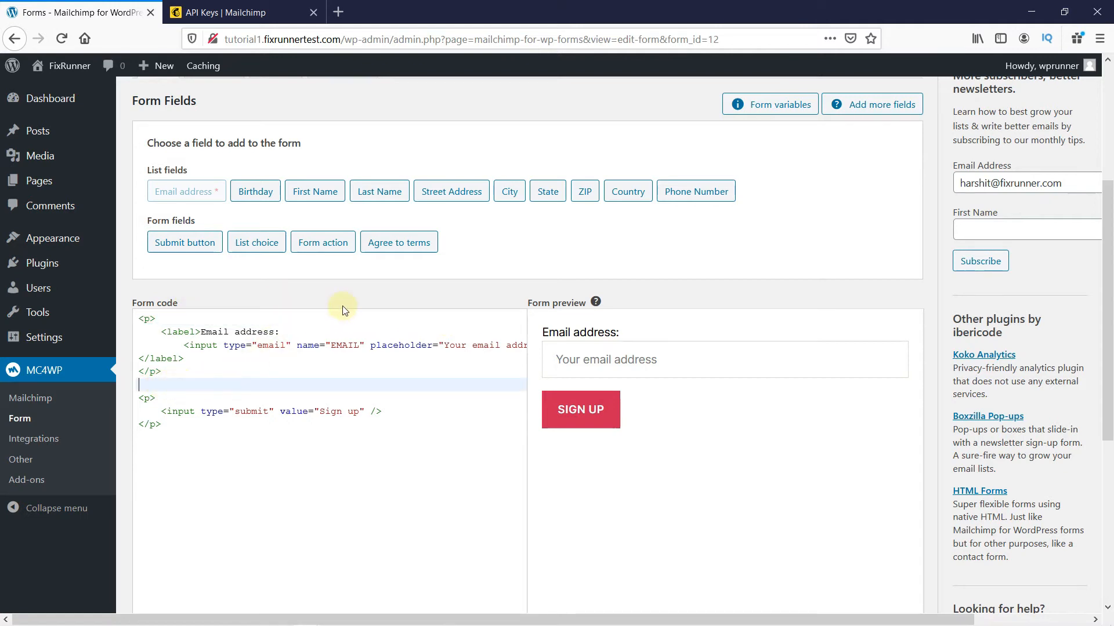
left_click(308, 197)
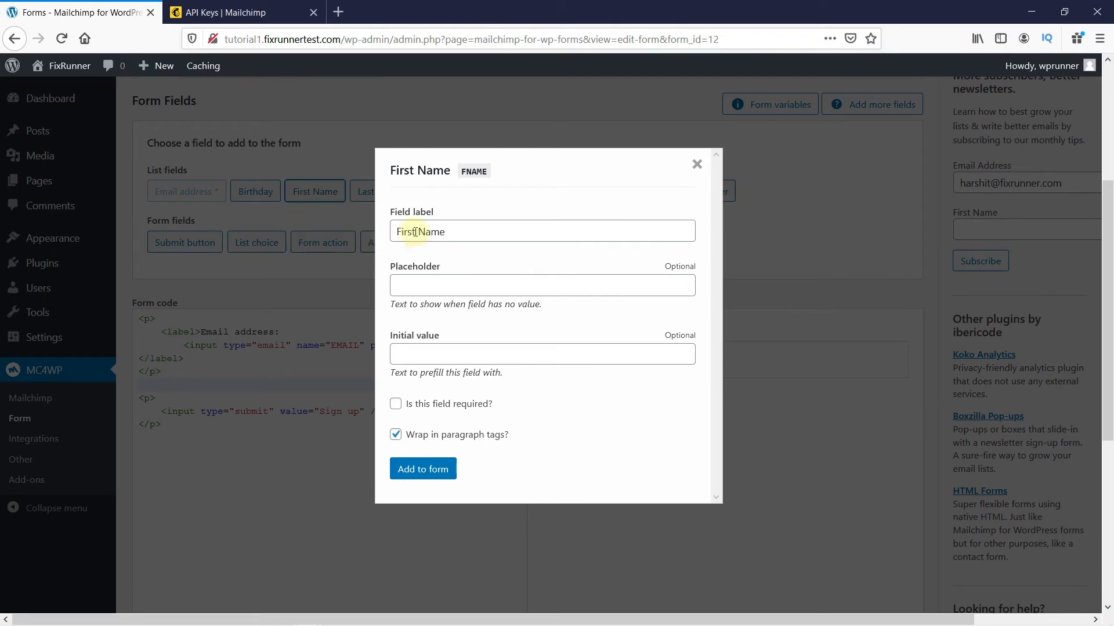
left_click(415, 284)
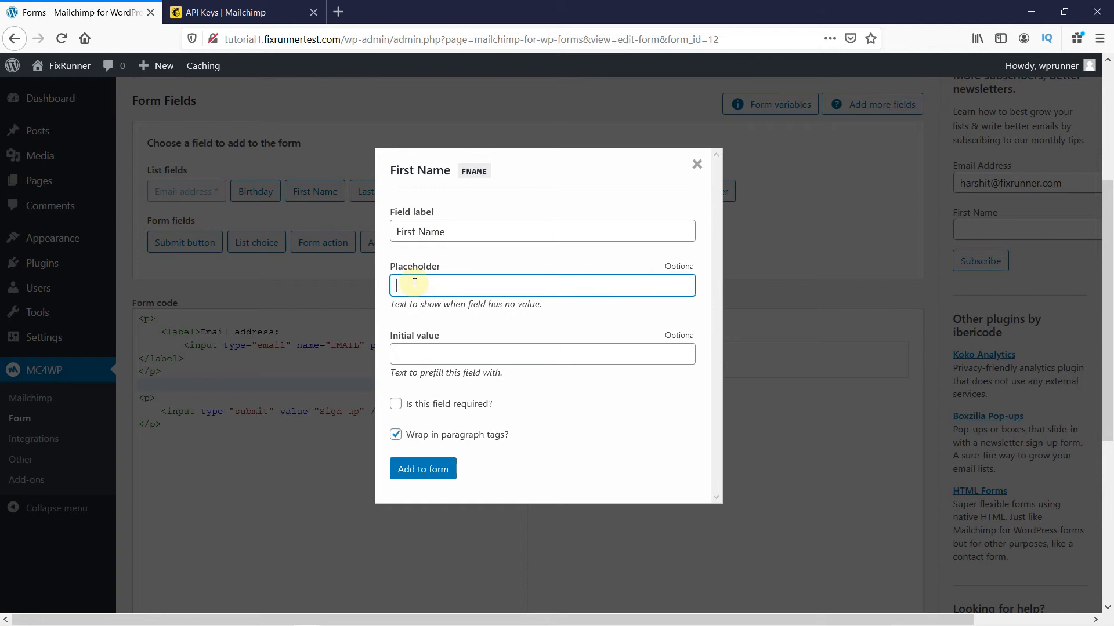
type("er your Name Here")
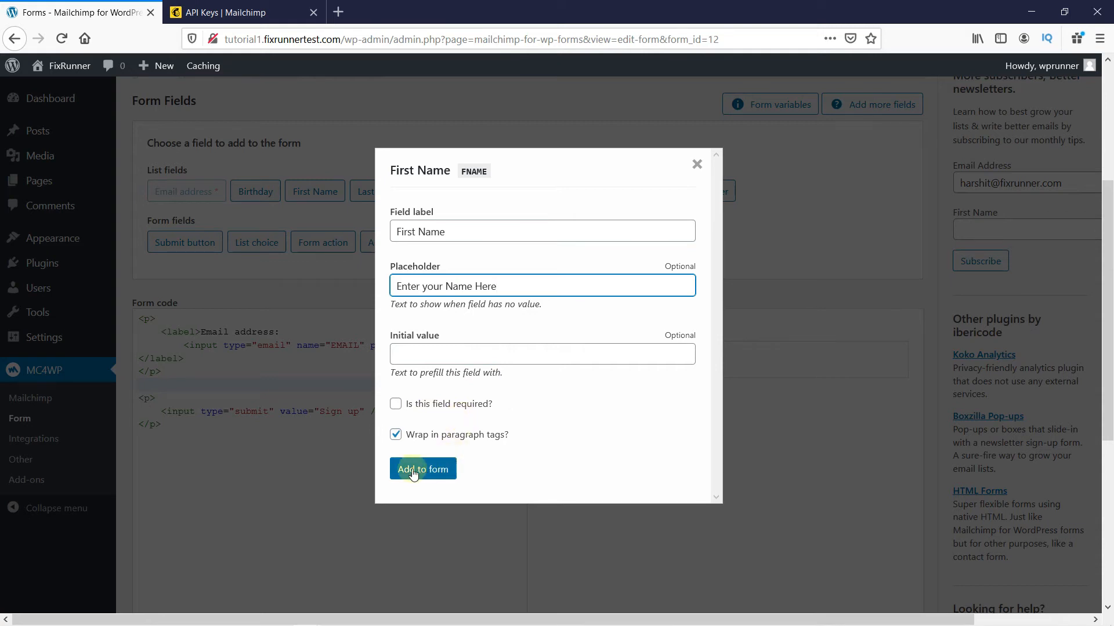
left_click(440, 472)
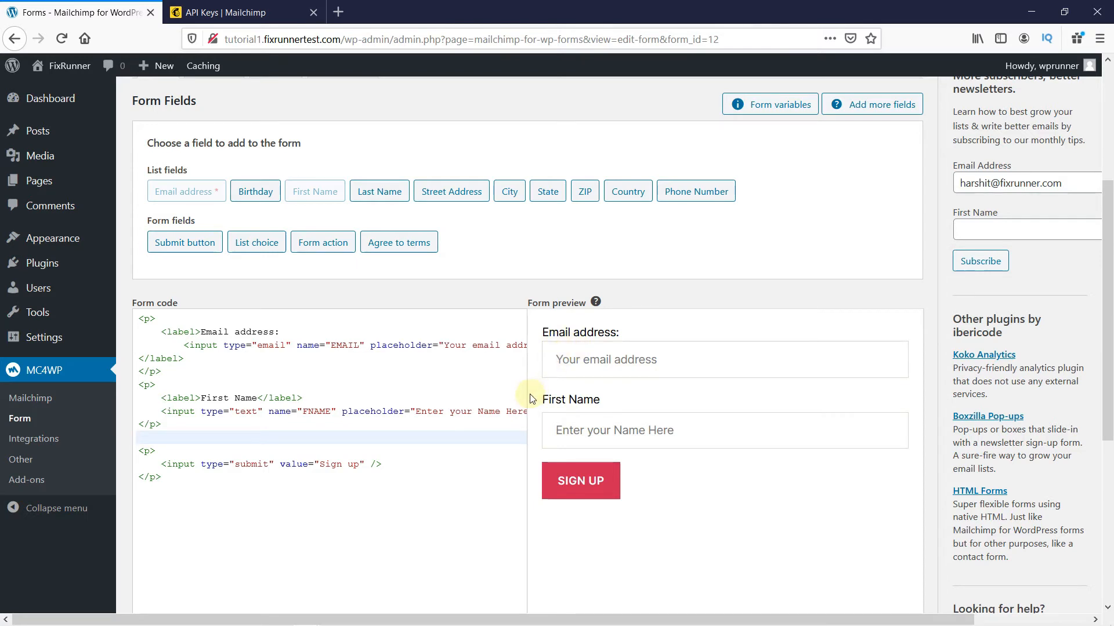
- Move the First Name paragraph block in the form code above the email address block
left_click(168, 427)
left_click_drag(168, 426, 139, 390)
key("ctrl+c")
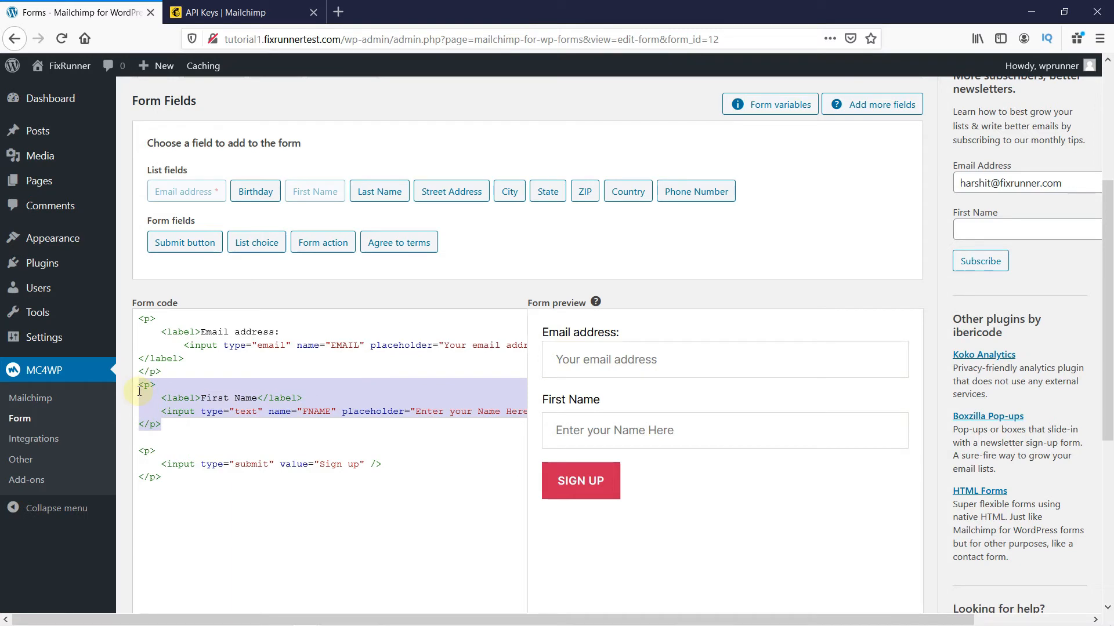
key("BackSpace")
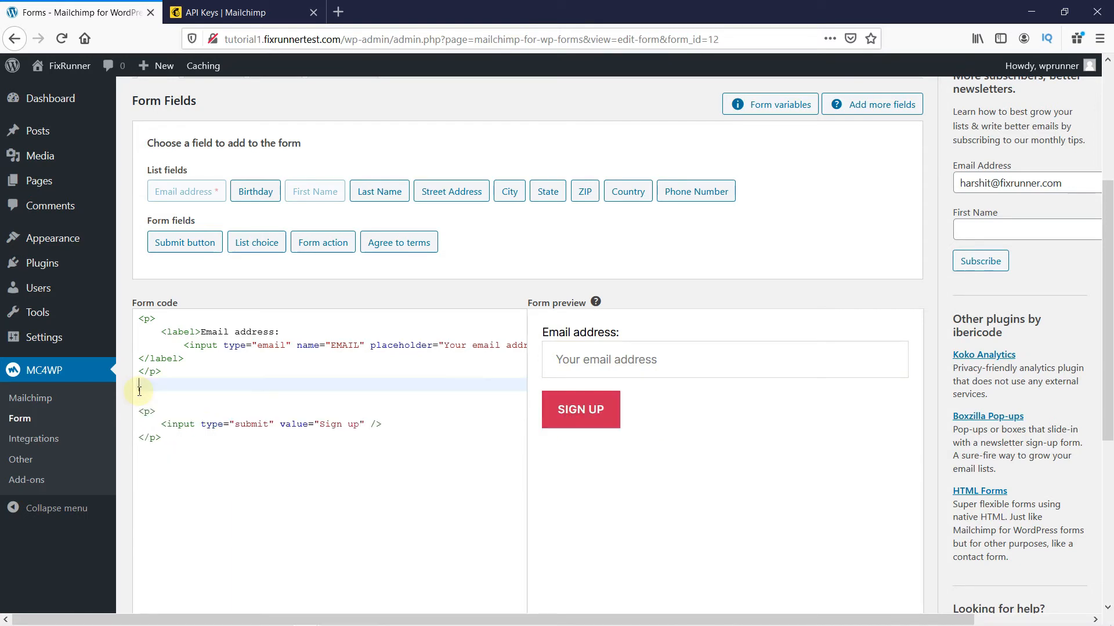
left_click(141, 319)
key("Return")
key("Up")
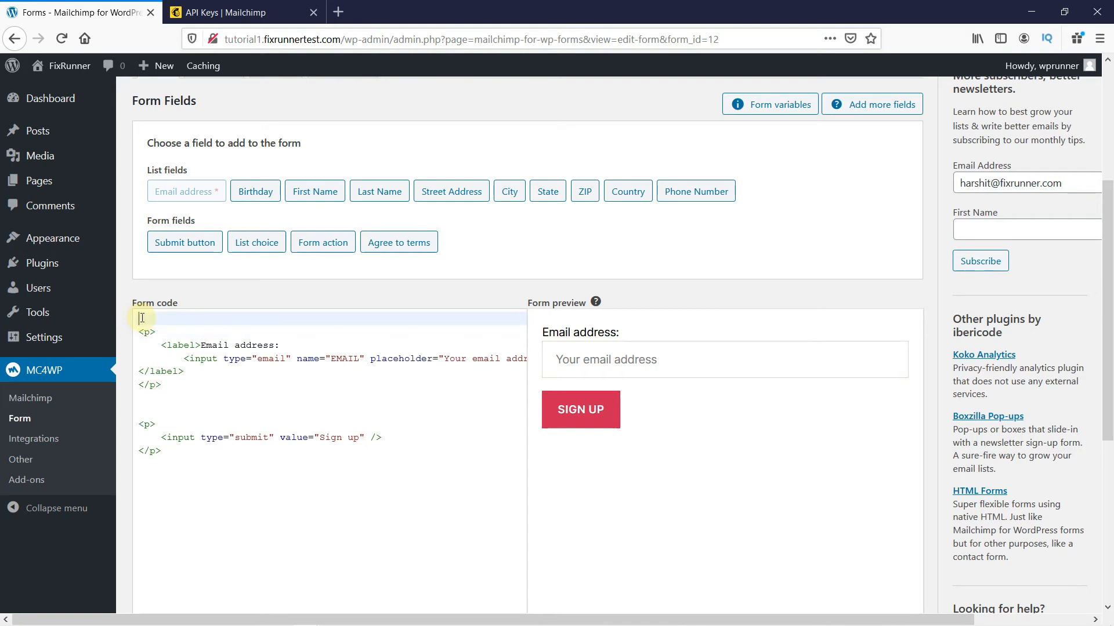
key("ctrl+v")
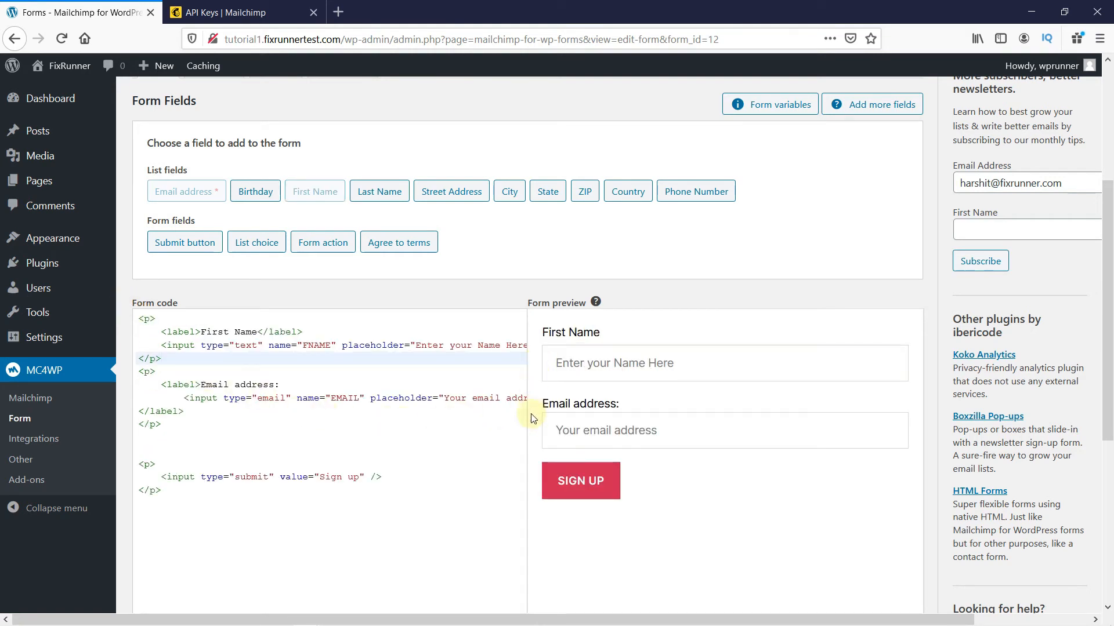
- Review the form's message texts, its subscription settings and the form style options
scroll(532, 418, "up", 2)
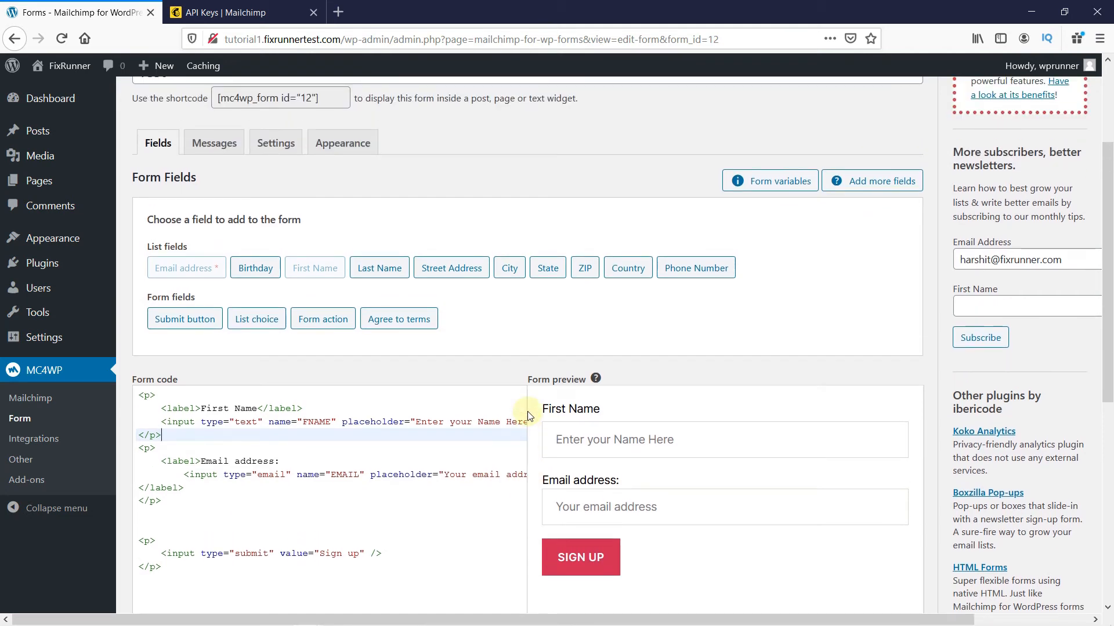
left_click(208, 157)
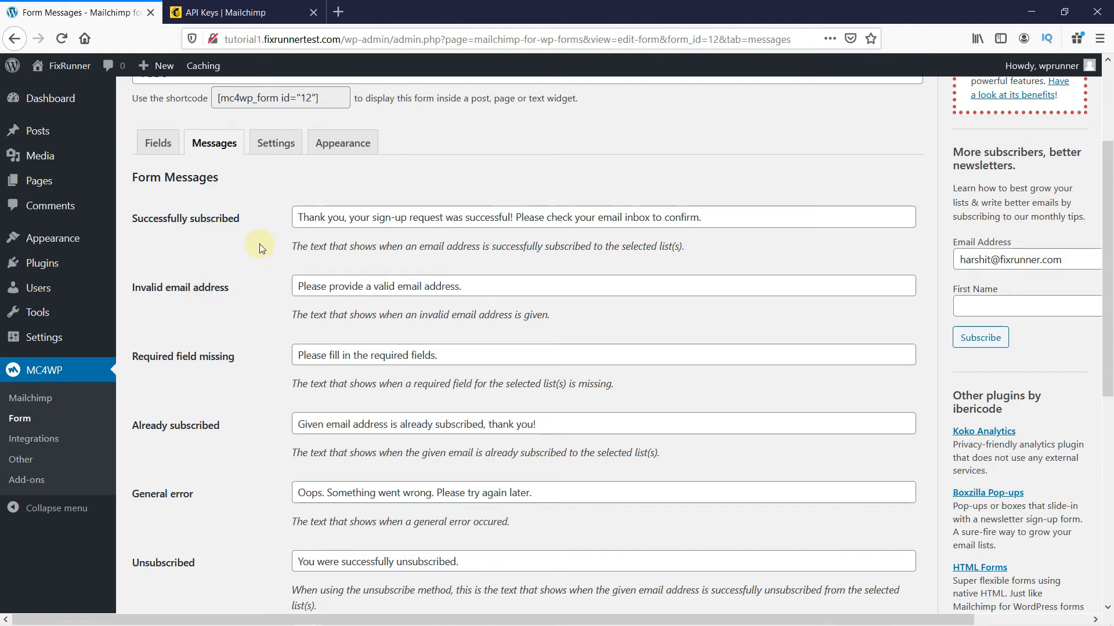
left_click(273, 143)
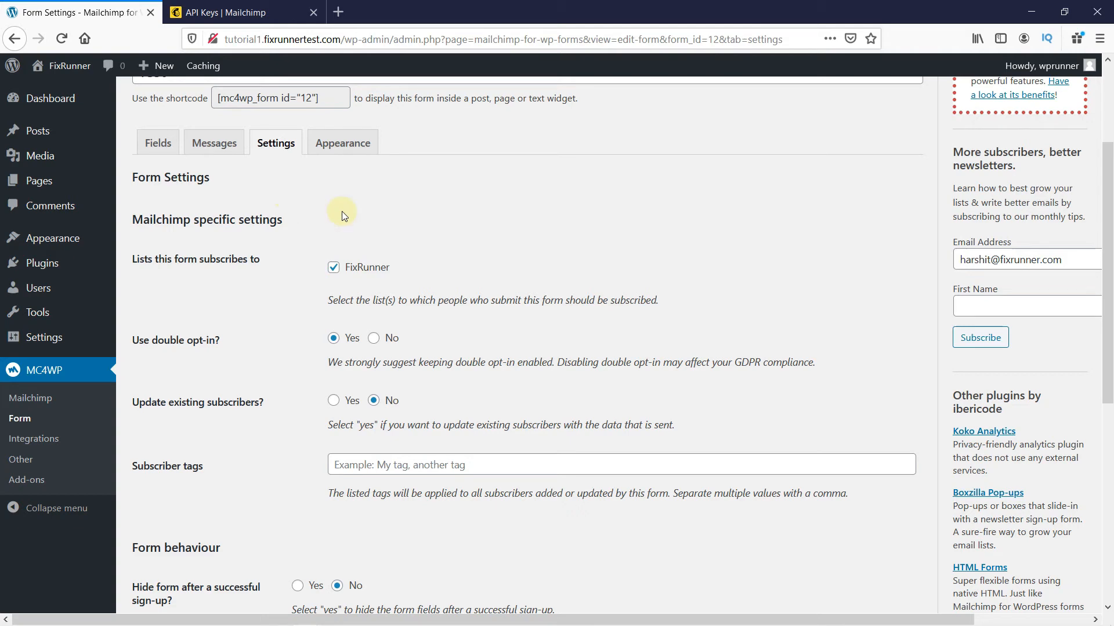
scroll(474, 219, "down", 2)
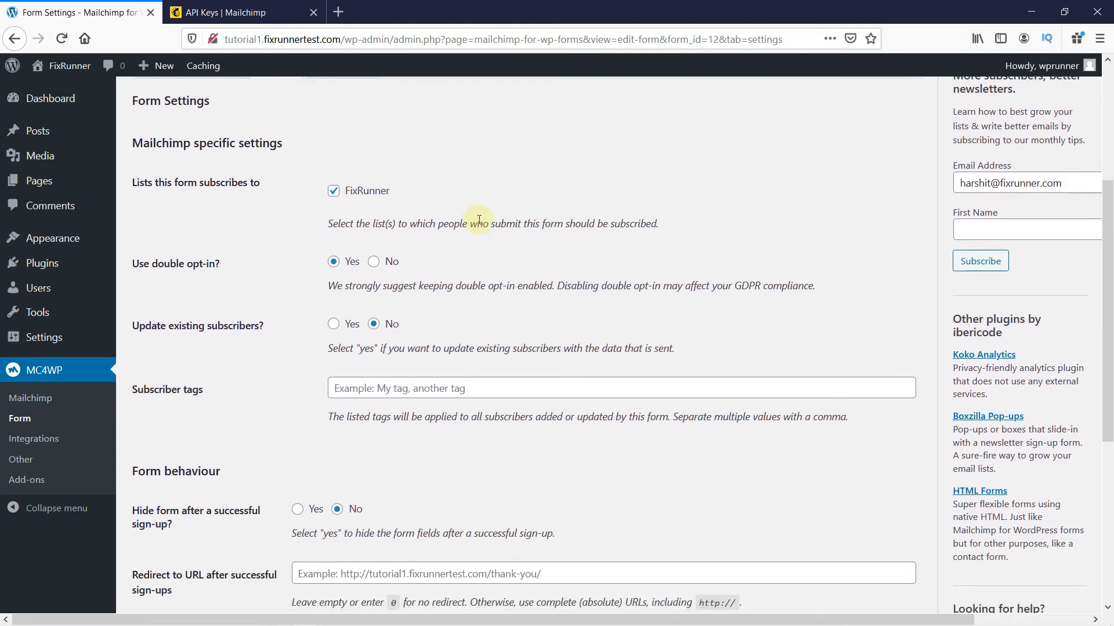
scroll(478, 220, "up", 2)
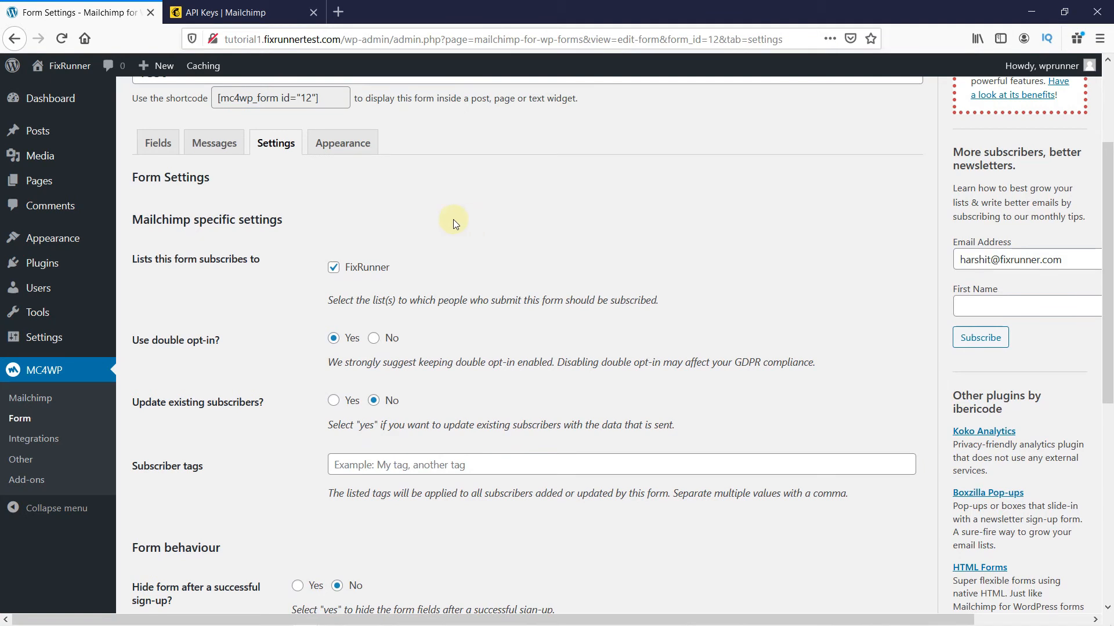
left_click(346, 154)
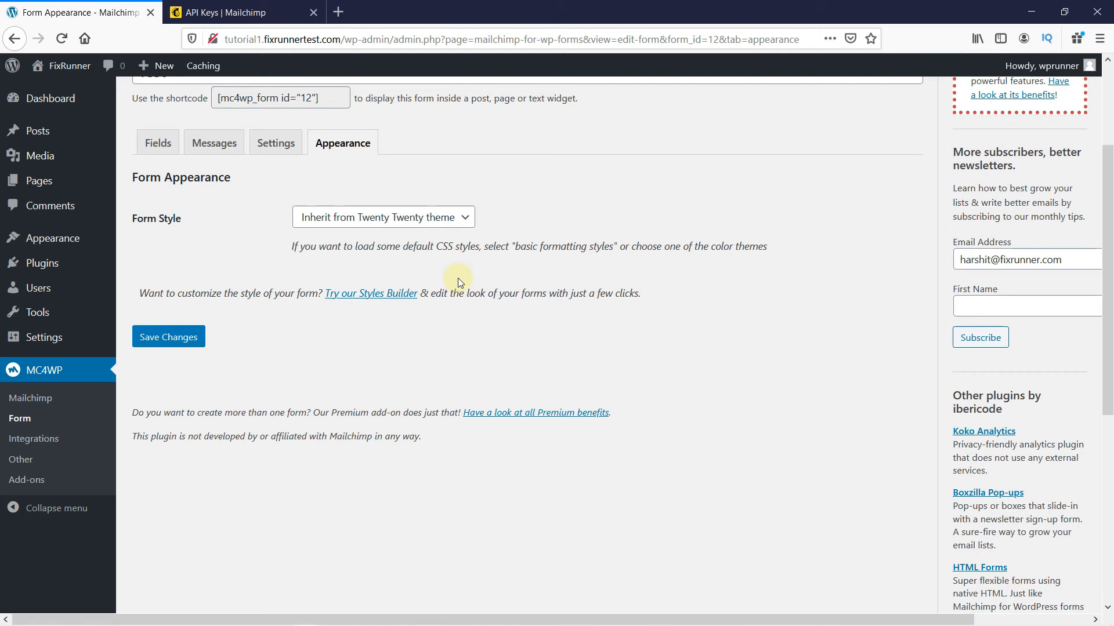
left_click(469, 224)
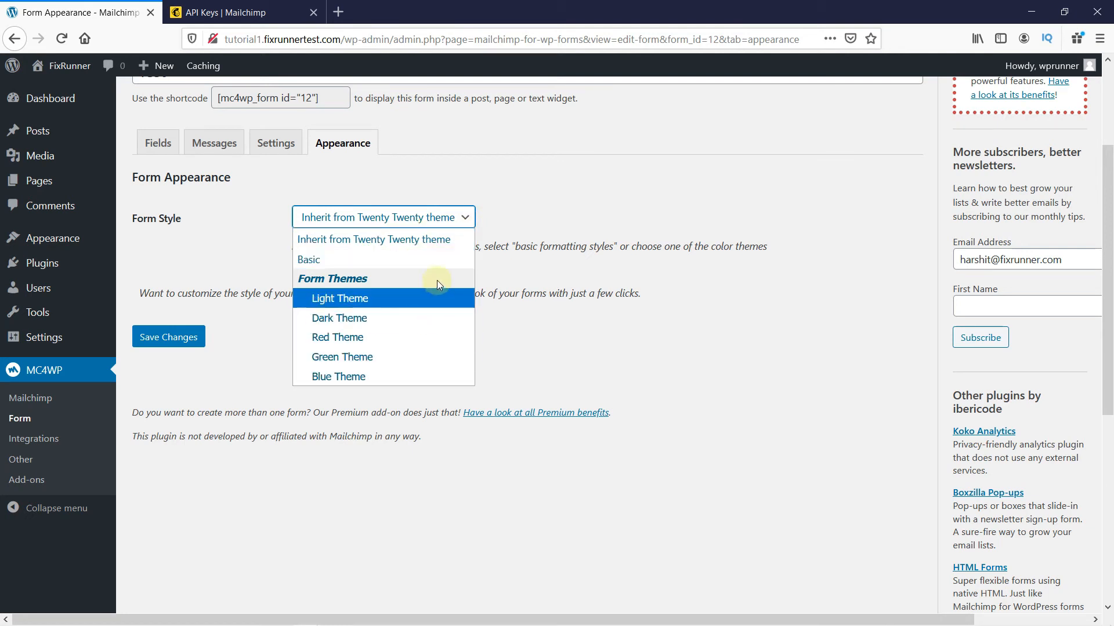
left_click(465, 216)
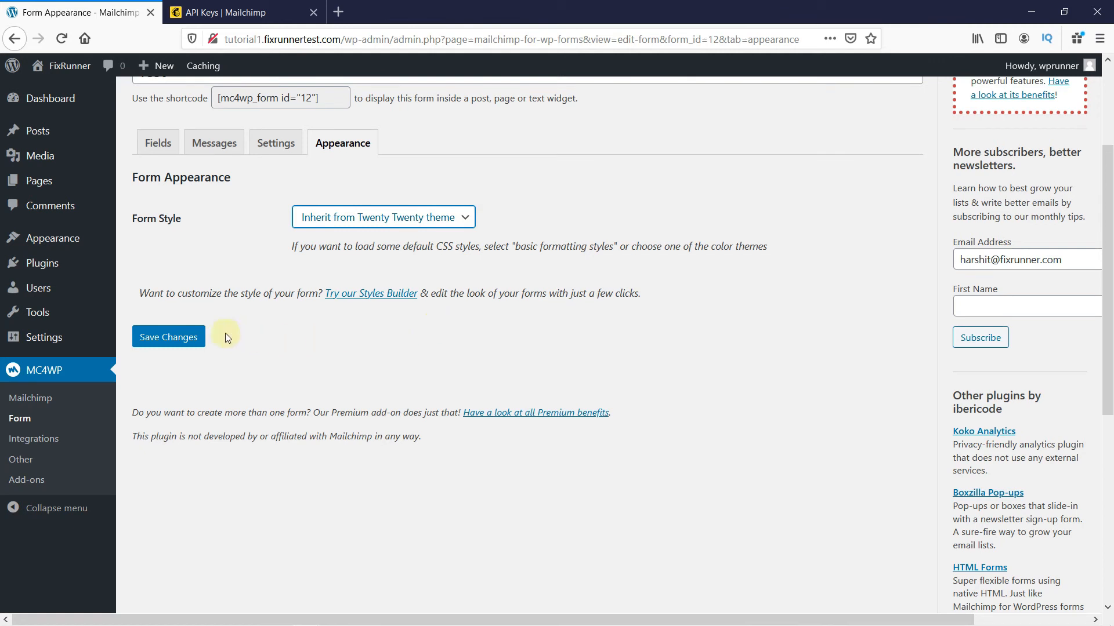
- Return to the form's fields, save the changes and highlight the form's shortcode
left_click(155, 144)
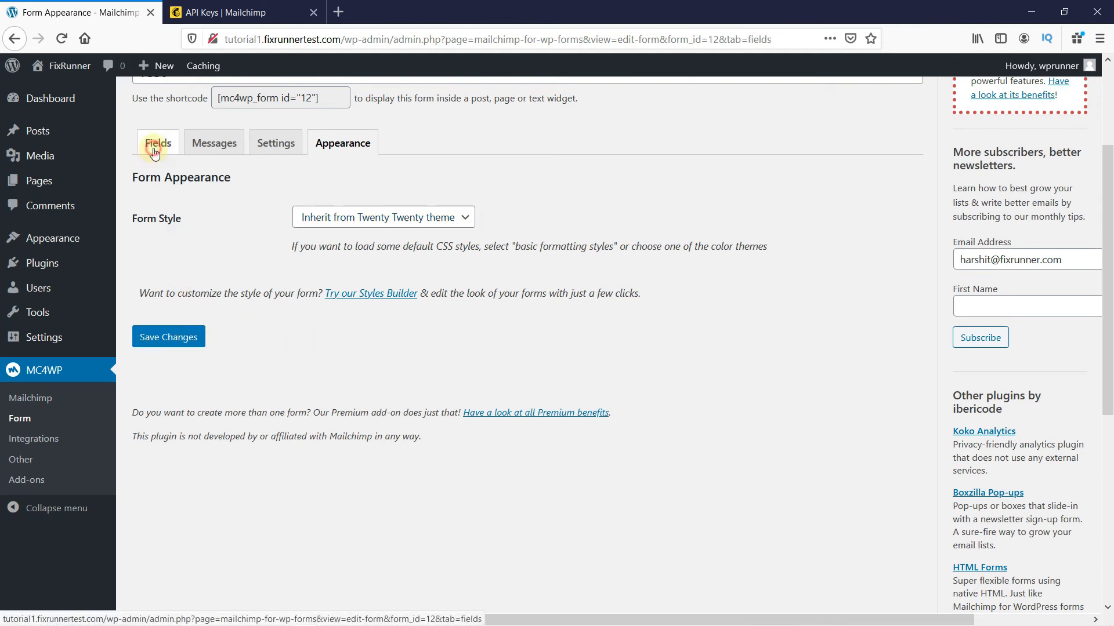
scroll(485, 378, "down", 6)
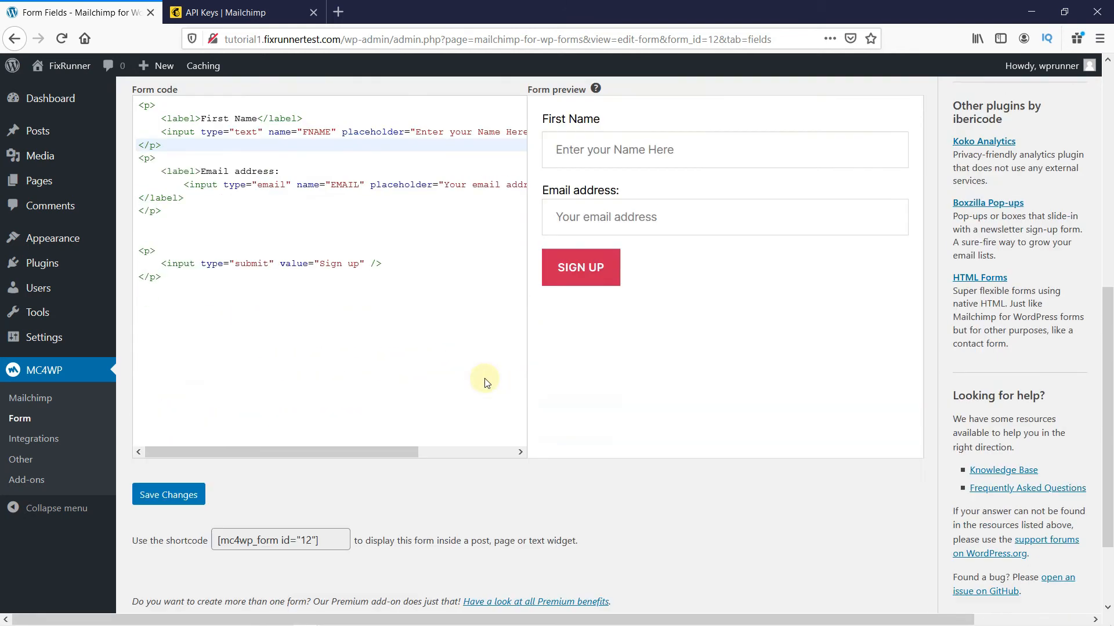
left_click(174, 402)
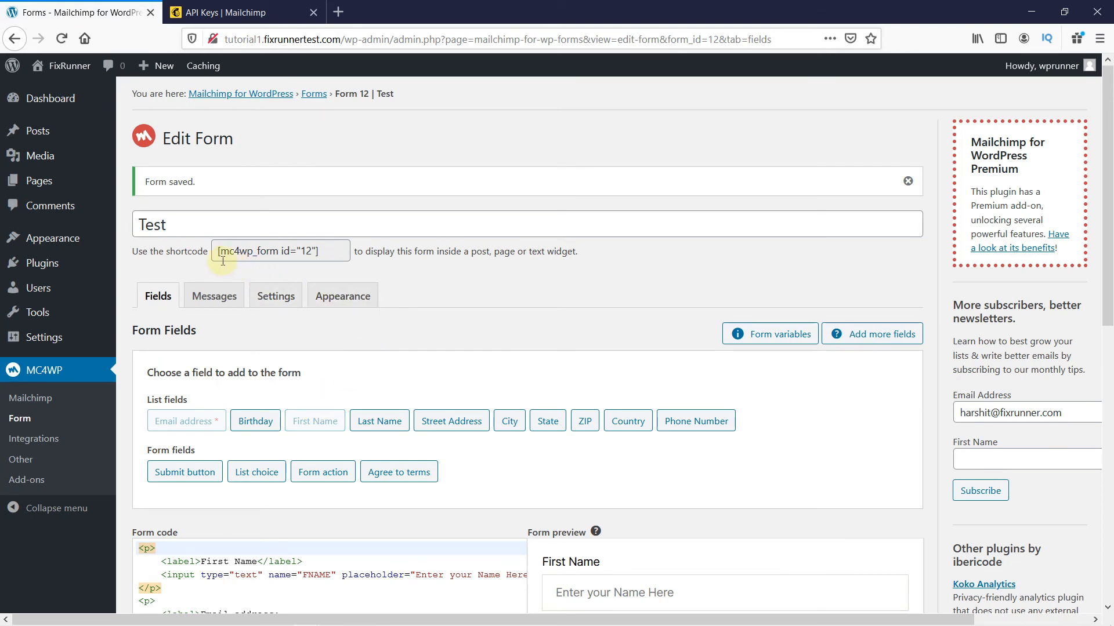
left_click(331, 254)
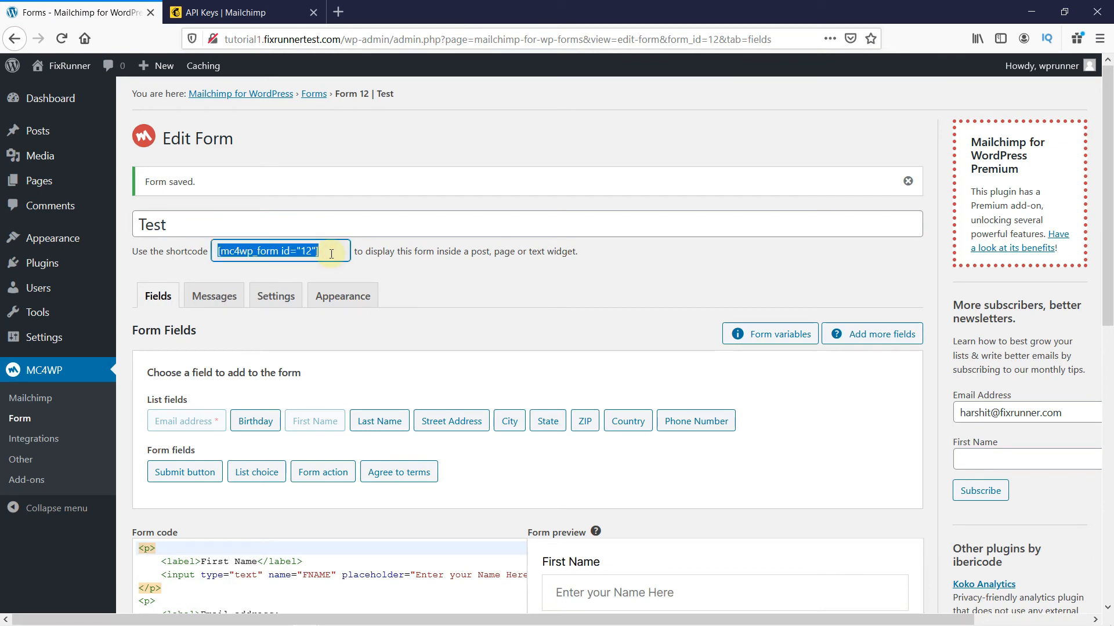
left_click(340, 272)
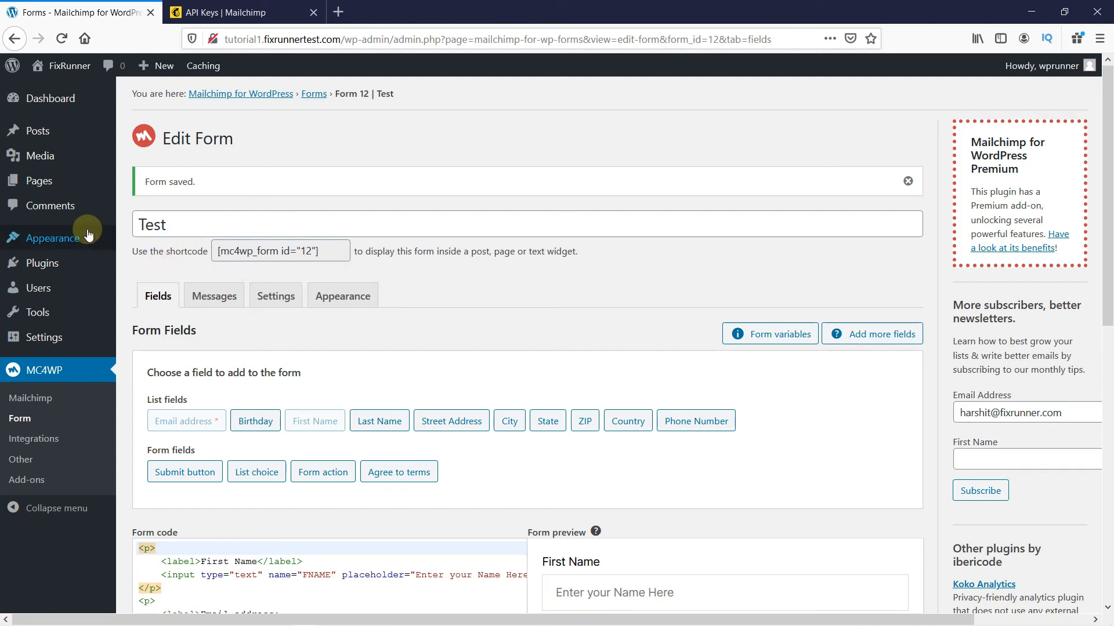
- Open the site's widget management and add the Mailchimp Sign-Up Form widget to Footer #1, below Search
mouse_move(85, 232)
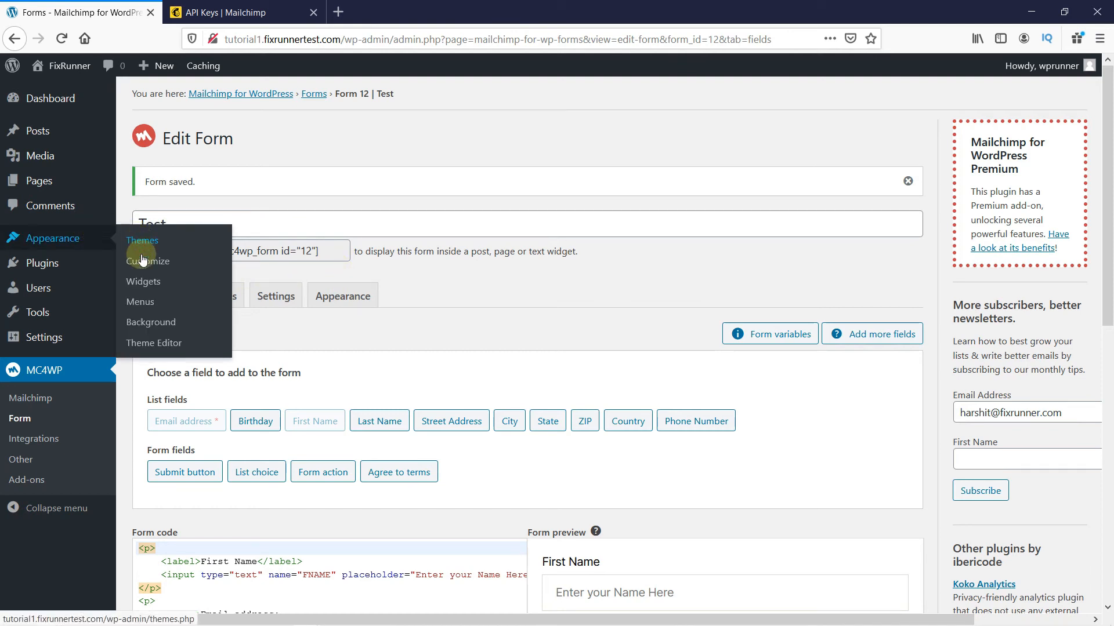
left_click(141, 283)
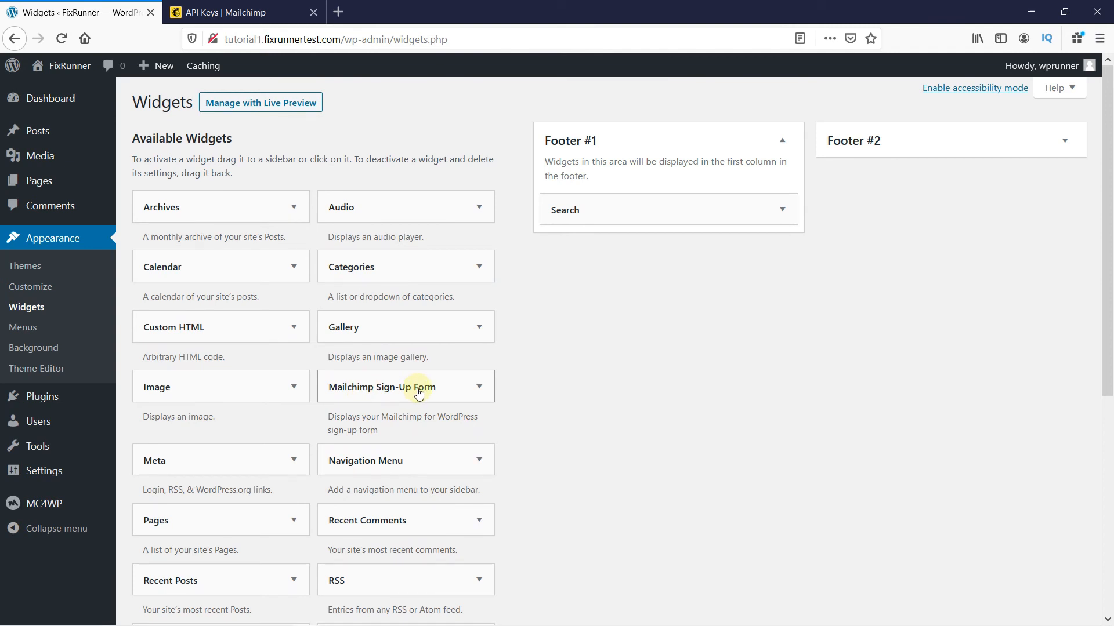
left_click_drag(419, 392, 645, 251)
left_click(598, 366)
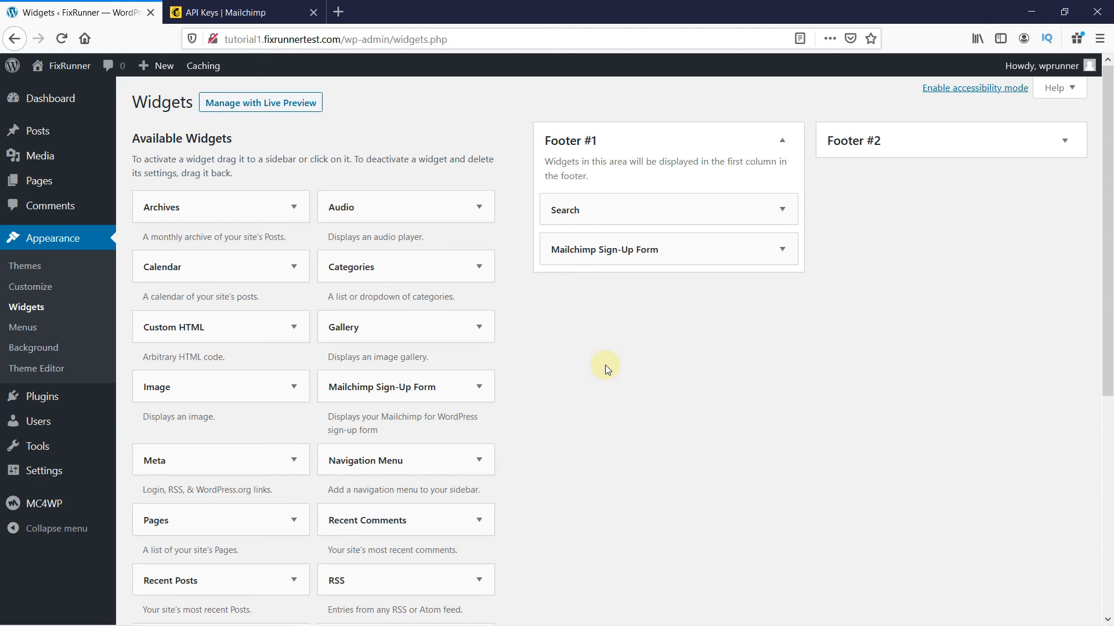
- Visit the live site's home page and examine the newsletter sign-up form in the footer
mouse_move(75, 69)
left_click(77, 91)
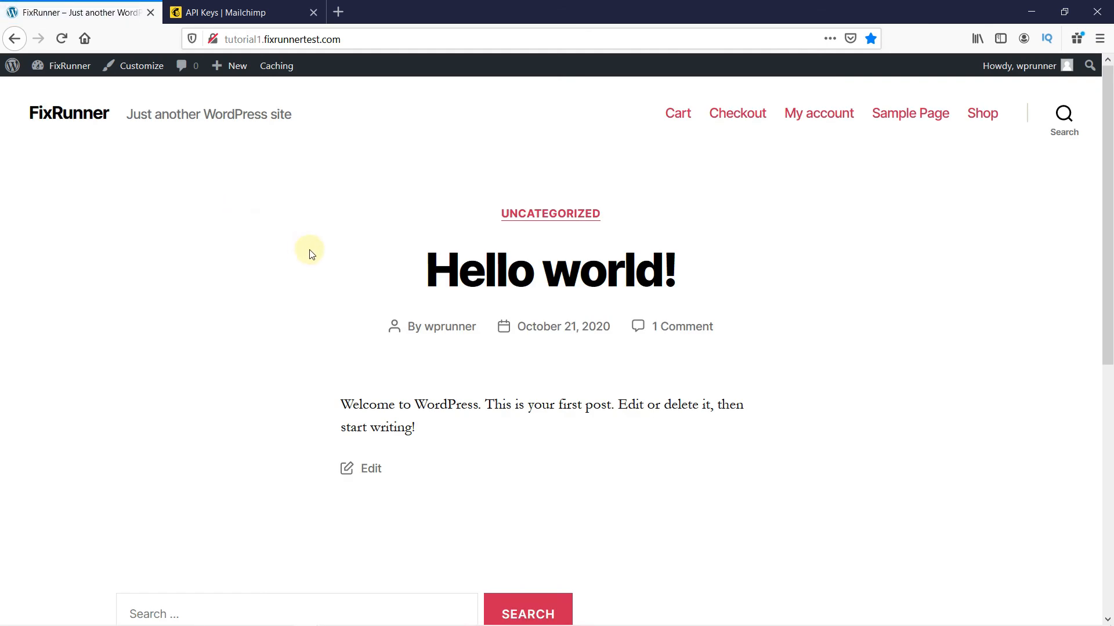
scroll(343, 281, "down", 5)
scroll(655, 371, "down", 3)
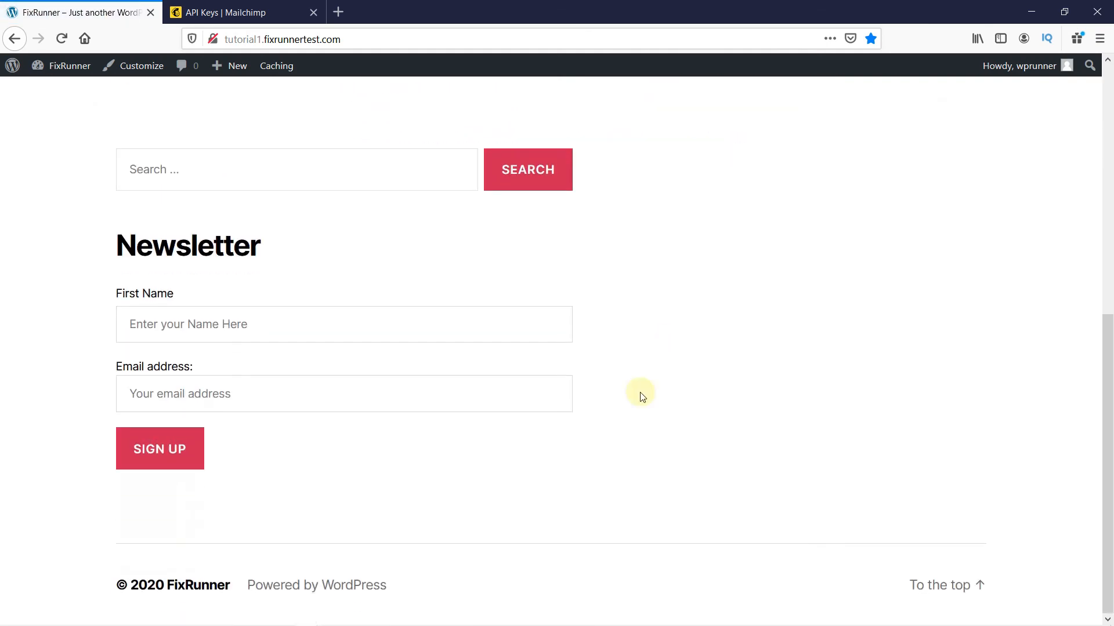